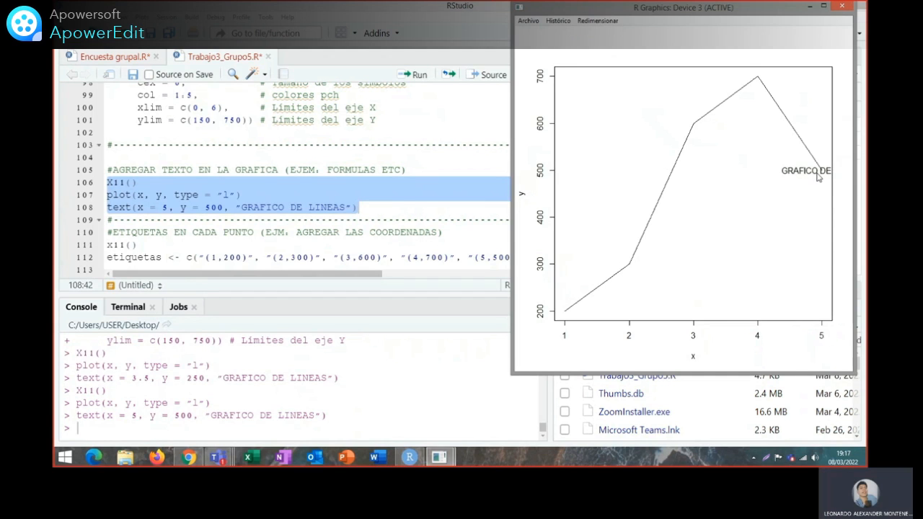
- Set the x position of the "GRAFICO DE LINEAS" text to 3, rerun its plot block, and close the resulting graph
{"action": "left_click", "coordinate": [398, 207]}
{"action": "left_click", "coordinate": [167, 208]}
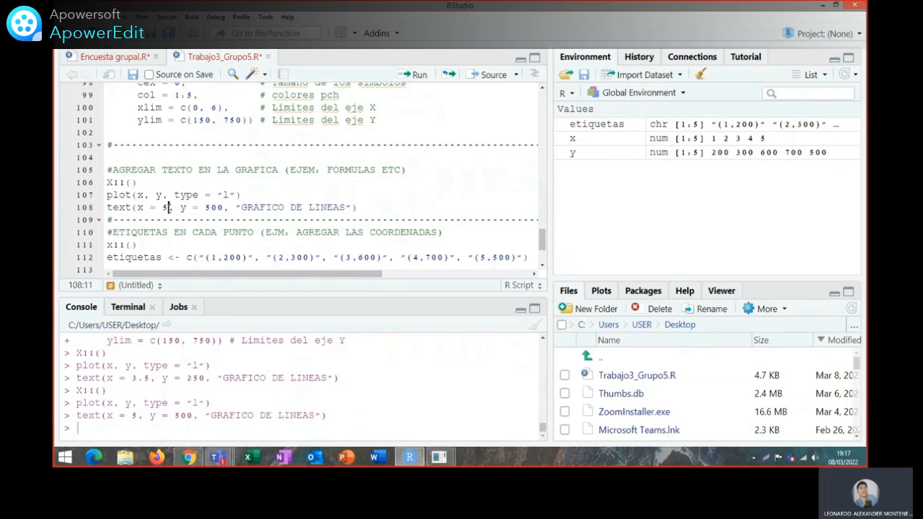
{"action": "key", "text": "BackSpace"}
{"action": "type", "text": "3"}
{"action": "left_click", "coordinate": [108, 182]}
{"action": "left_click_drag", "start_coordinate": [121, 182], "coordinate": [358, 208]}
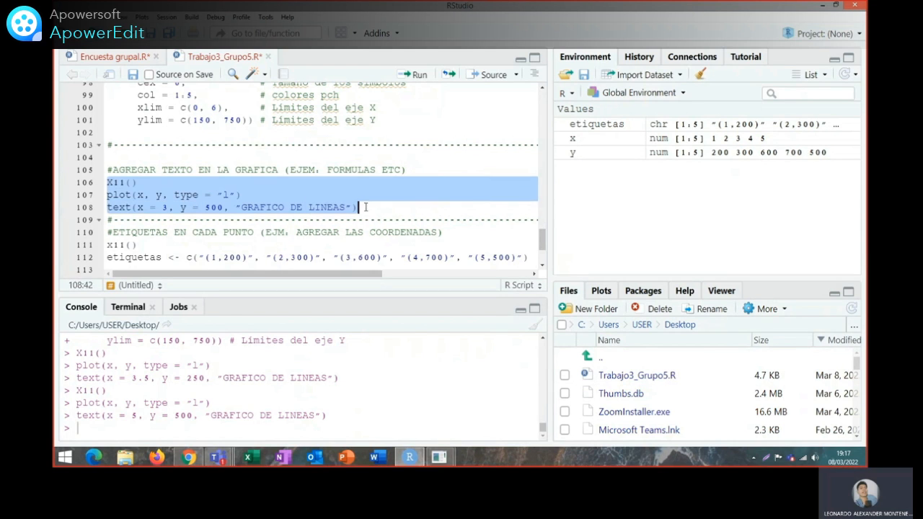
{"action": "left_click", "coordinate": [411, 76]}
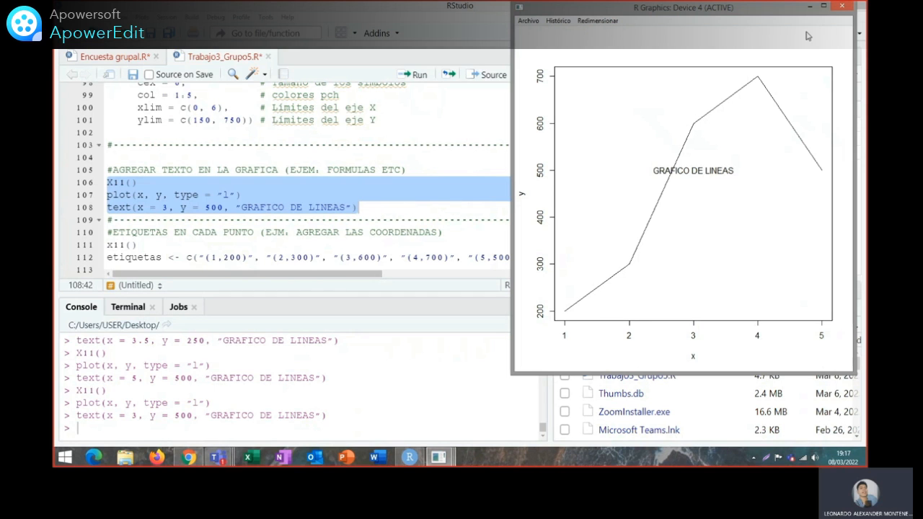
{"action": "left_click", "coordinate": [841, 9]}
{"action": "left_click", "coordinate": [420, 210]}
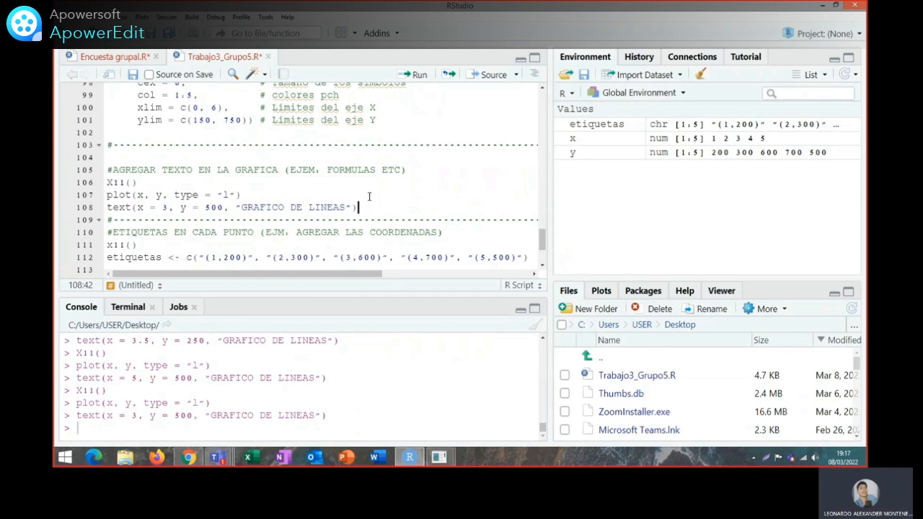
- Run the block under the point-labels comment, from x11() through the text() call, to plot the line with coordinate labels
{"action": "scroll", "coordinate": [418, 211], "scroll_direction": "down", "scroll_amount": 1}
{"action": "scroll", "coordinate": [278, 188], "scroll_direction": "down", "scroll_amount": 1}
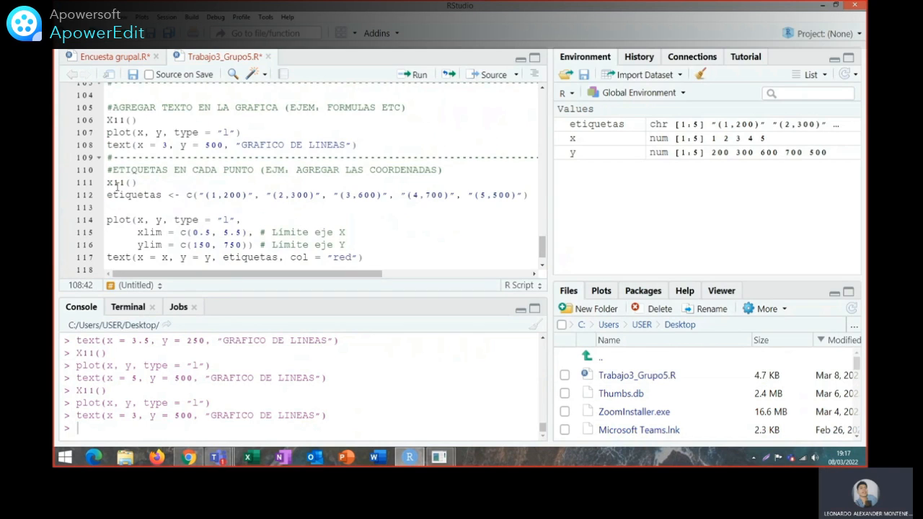
{"action": "mouse_move", "coordinate": [117, 185]}
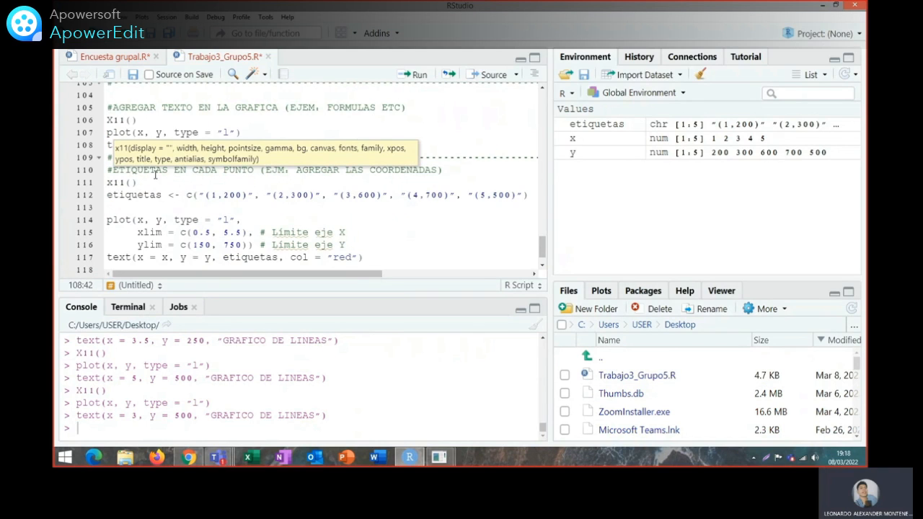
{"action": "left_click", "coordinate": [206, 173]}
{"action": "scroll", "coordinate": [137, 193], "scroll_direction": "down", "scroll_amount": 1}
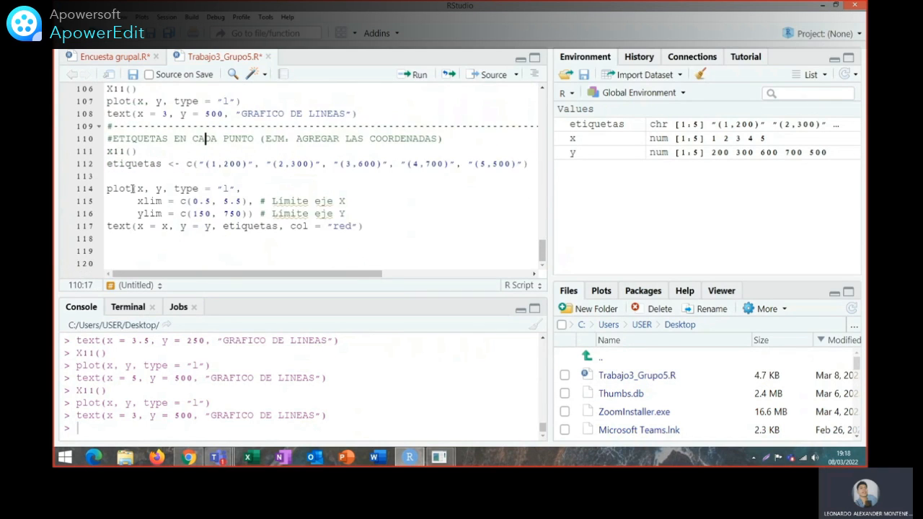
{"action": "left_click", "coordinate": [107, 153]}
{"action": "left_click_drag", "start_coordinate": [134, 157], "coordinate": [422, 227]}
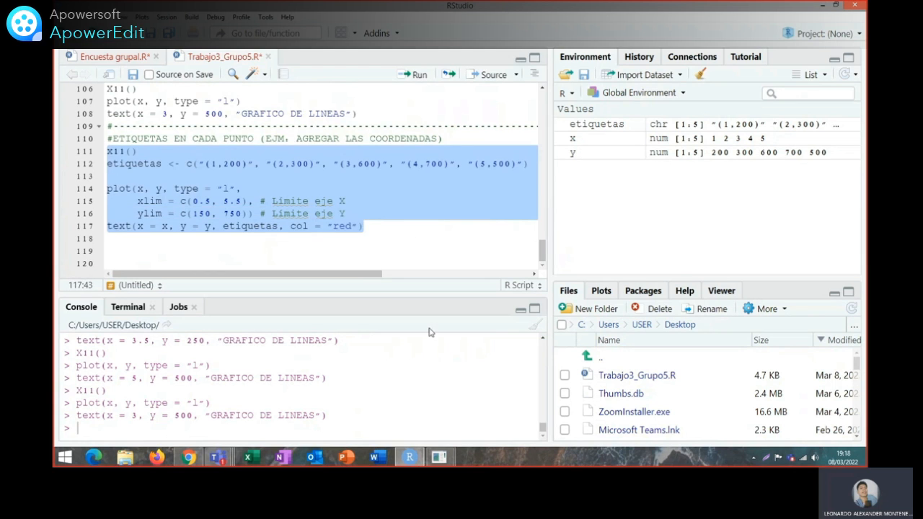
{"action": "left_click", "coordinate": [419, 75]}
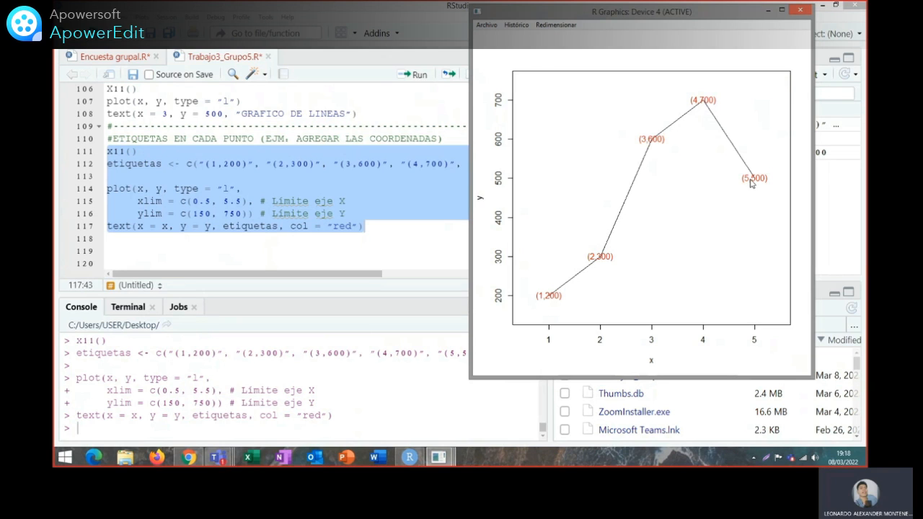
- Change the label colour in the etiquetas text() call to "green" and rerun the whole point-labels block
{"action": "left_click", "coordinate": [358, 232]}
{"action": "left_click", "coordinate": [353, 226]}
{"action": "key", "text": "BackSpace"}
{"action": "key", "text": "BackSpace"}
{"action": "key", "text": "BackSpace"}
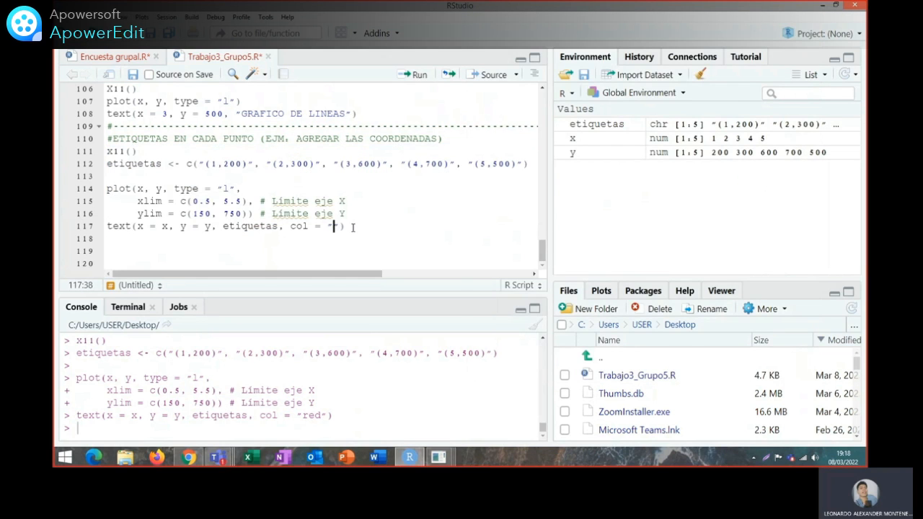
{"action": "type", "text": "green"}
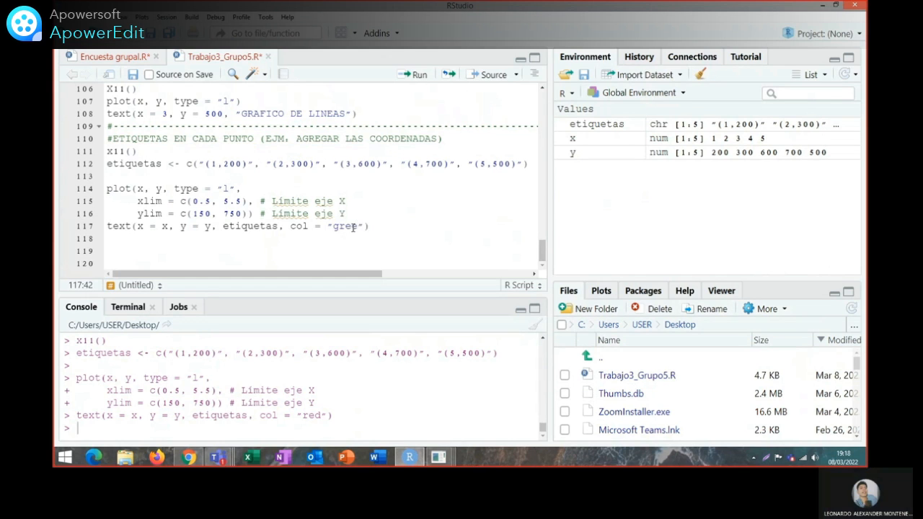
{"action": "left_click_drag", "start_coordinate": [378, 227], "coordinate": [108, 152]}
{"action": "left_click", "coordinate": [418, 75]}
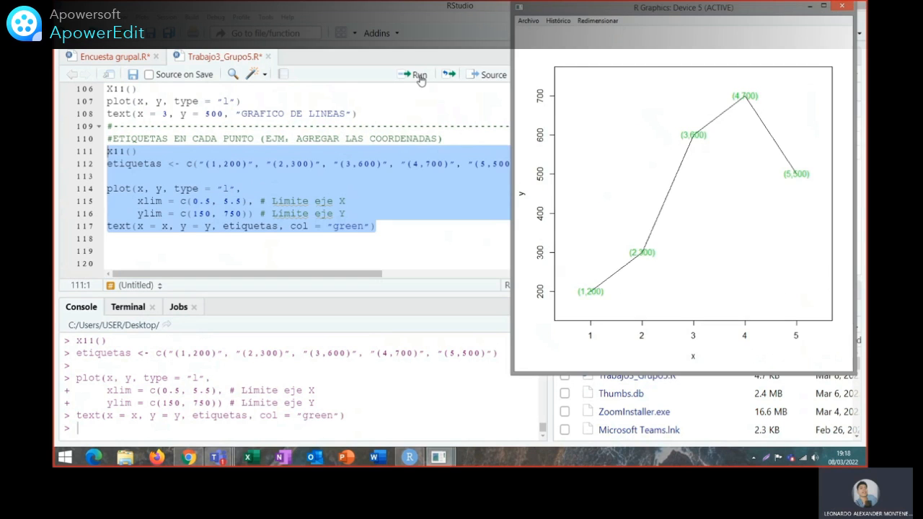
{"action": "left_click_drag", "start_coordinate": [587, 10], "coordinate": [611, 10]}
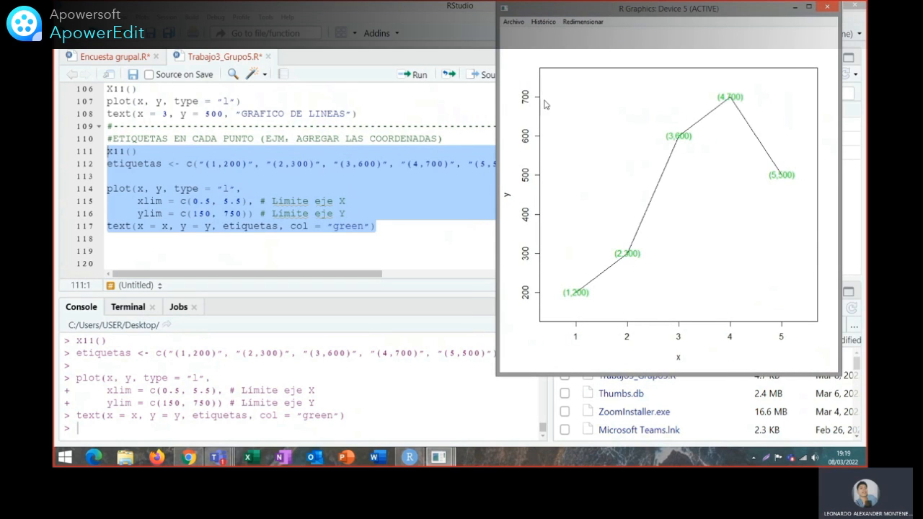
- Compare the coordinates in the etiquetas vector with the labels on the green-labelled graph, then close that graph
{"action": "left_click", "coordinate": [202, 178]}
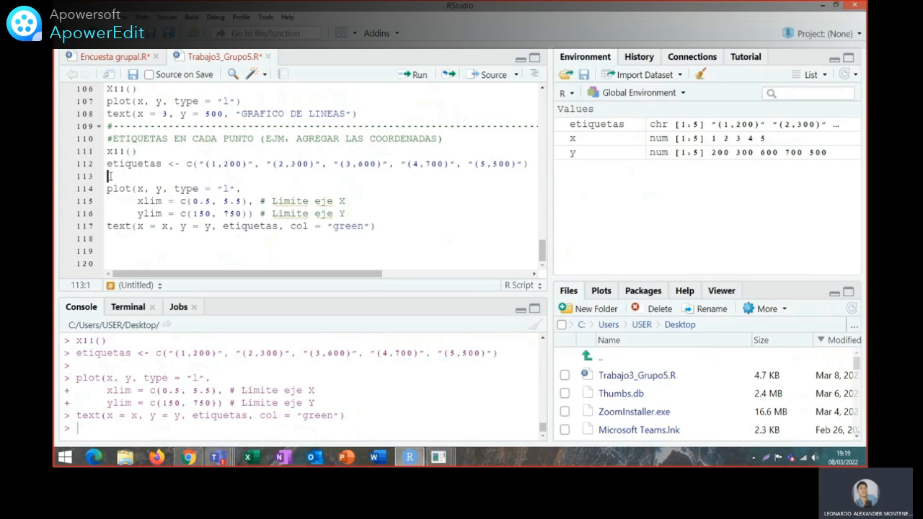
{"action": "left_click_drag", "start_coordinate": [108, 165], "coordinate": [530, 164]}
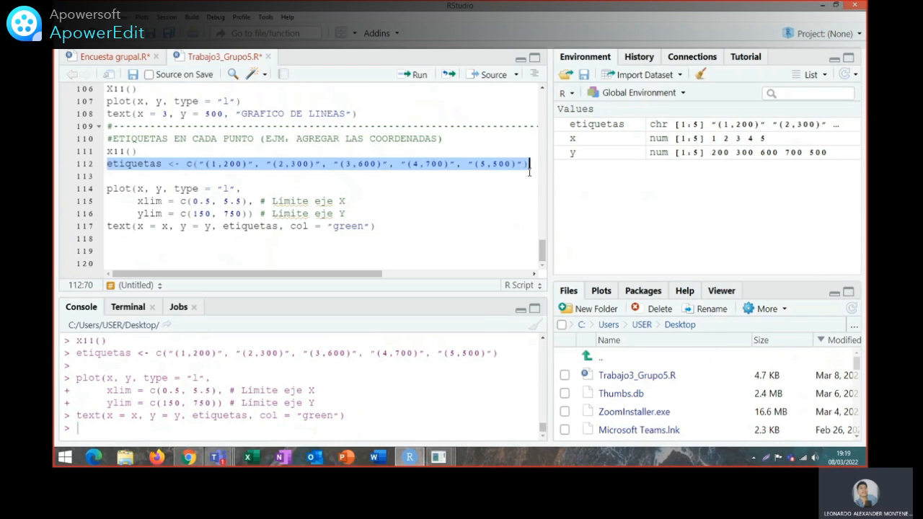
{"action": "mouse_move", "coordinate": [444, 460]}
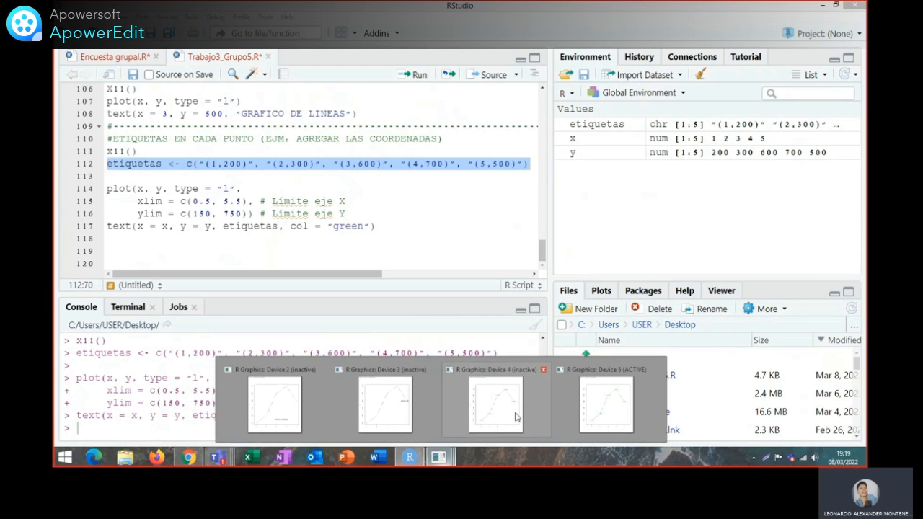
{"action": "left_click", "coordinate": [605, 405]}
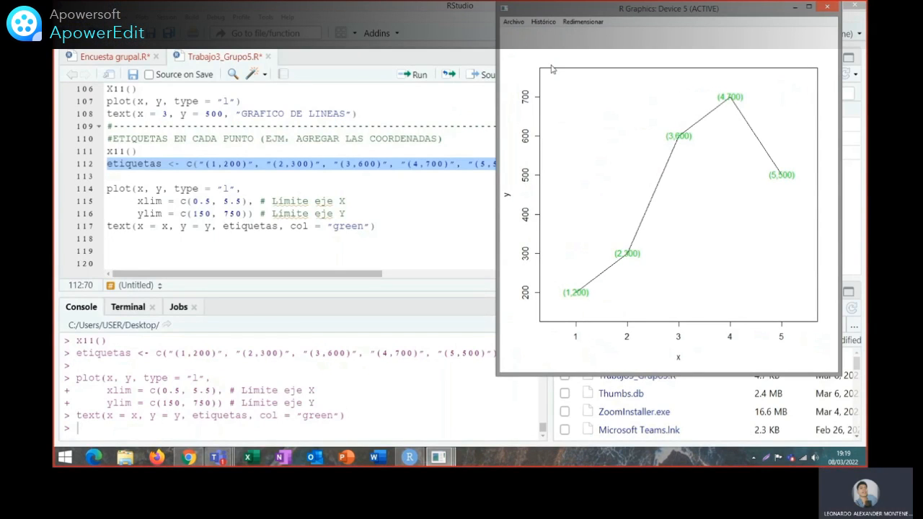
{"action": "left_click_drag", "start_coordinate": [552, 12], "coordinate": [559, 12]}
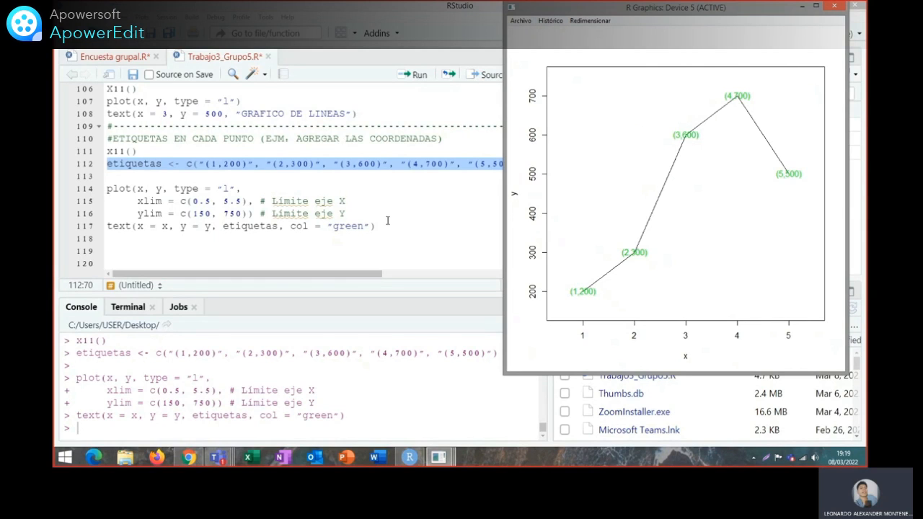
{"action": "left_click_drag", "start_coordinate": [526, 13], "coordinate": [518, 13]}
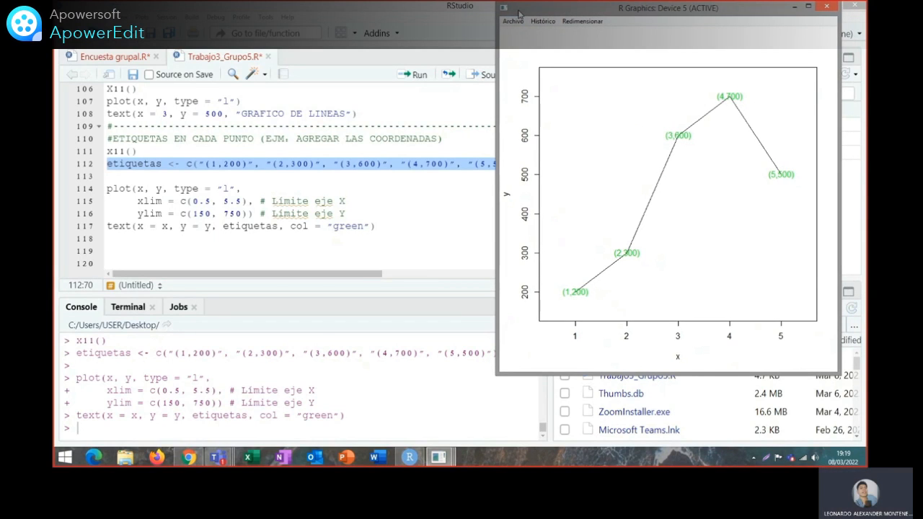
{"action": "left_click", "coordinate": [829, 8]}
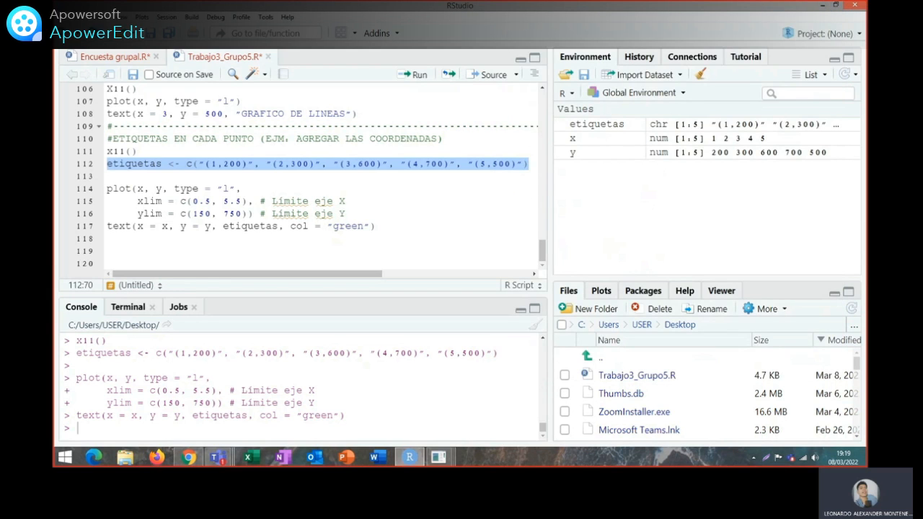
{"action": "left_click", "coordinate": [313, 248]}
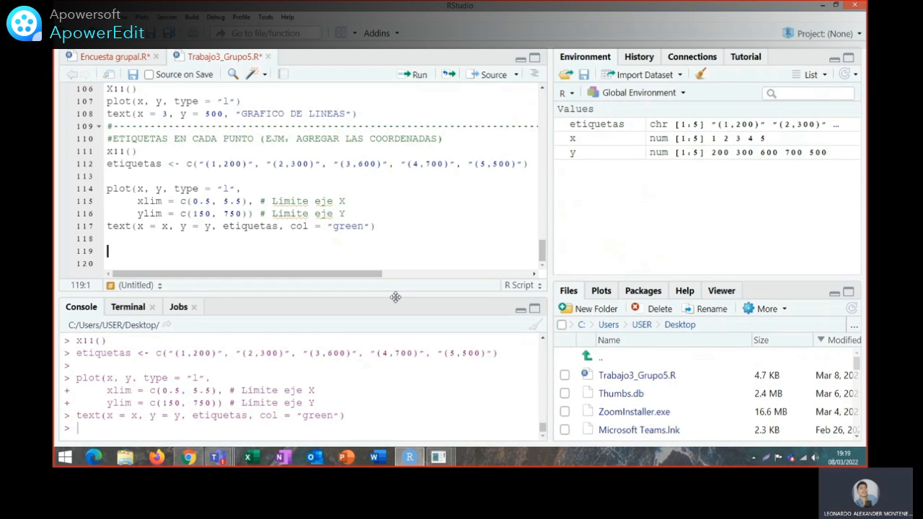
- Select the script from its last text() call back to the GRAFICO DE LINEAS heading and review its chart sections
{"action": "left_click_drag", "start_coordinate": [390, 229], "coordinate": [108, 151]}
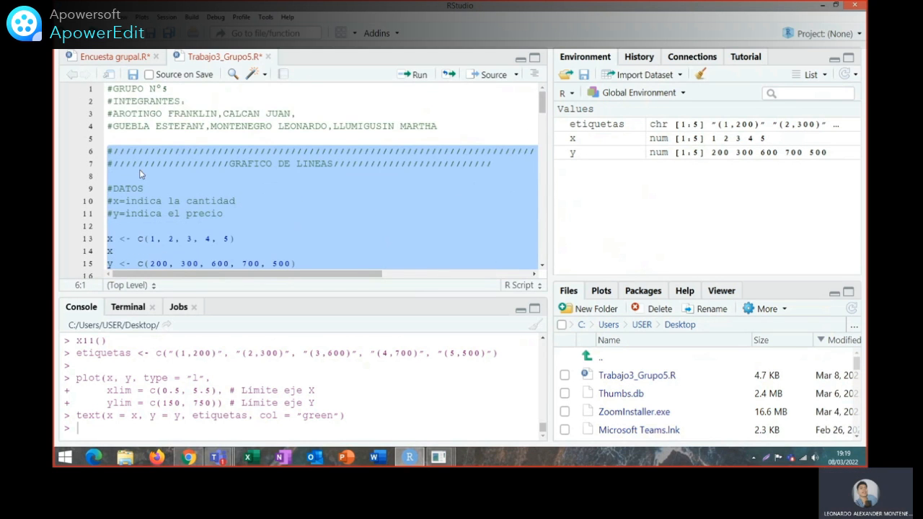
{"action": "scroll", "coordinate": [163, 182], "scroll_direction": "down", "scroll_amount": 4}
{"action": "scroll", "coordinate": [163, 182], "scroll_direction": "down", "scroll_amount": 5}
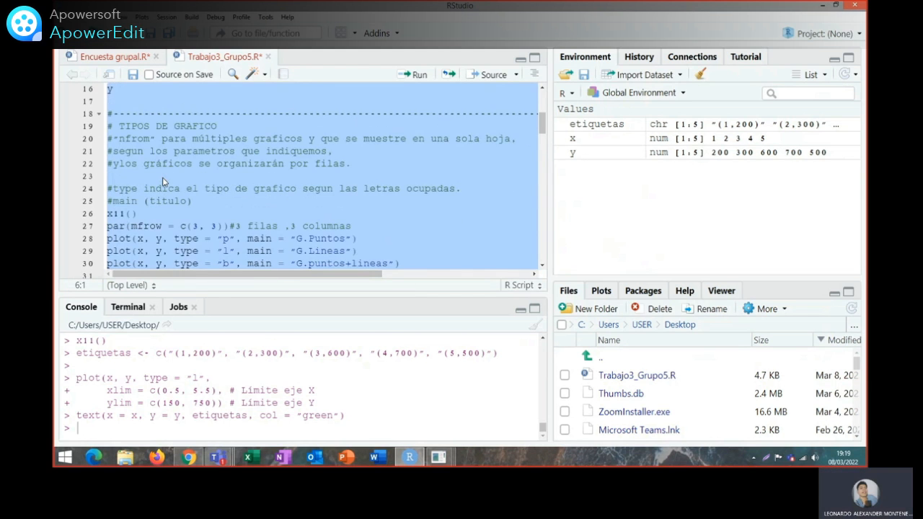
{"action": "scroll", "coordinate": [171, 180], "scroll_direction": "down", "scroll_amount": 3}
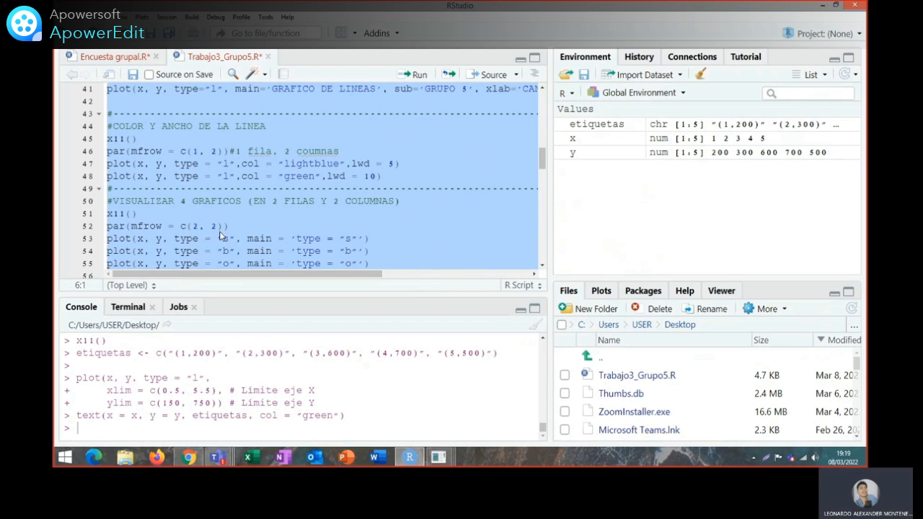
{"action": "scroll", "coordinate": [225, 226], "scroll_direction": "down", "scroll_amount": 2}
{"action": "scroll", "coordinate": [225, 226], "scroll_direction": "down", "scroll_amount": 7}
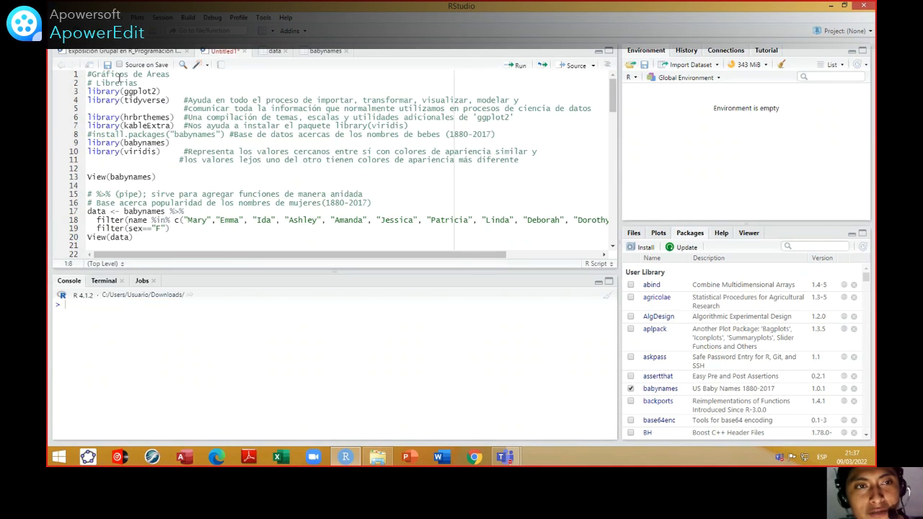
- Run the opening library lines of the area chart script to load ggplot2, tidyverse and hrbrthemes
{"action": "left_click", "coordinate": [139, 83]}
{"action": "left_click", "coordinate": [151, 99]}
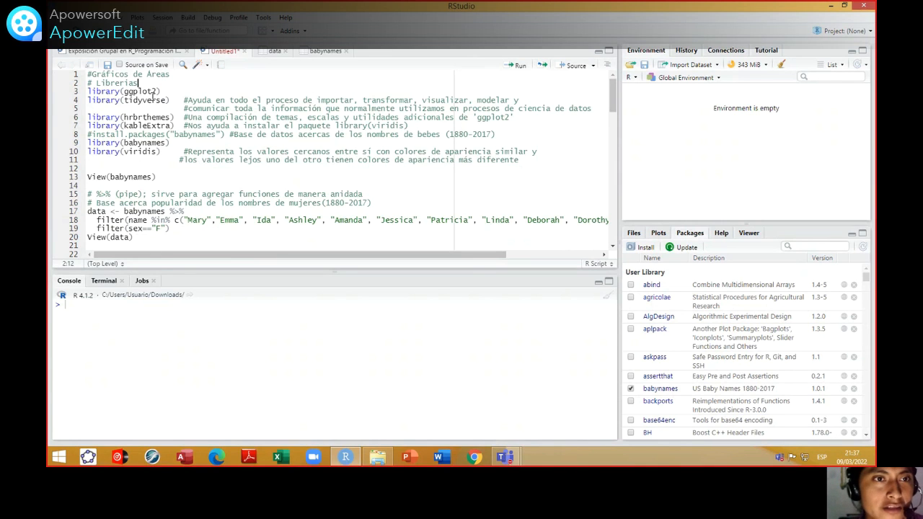
{"action": "left_click", "coordinate": [517, 65]}
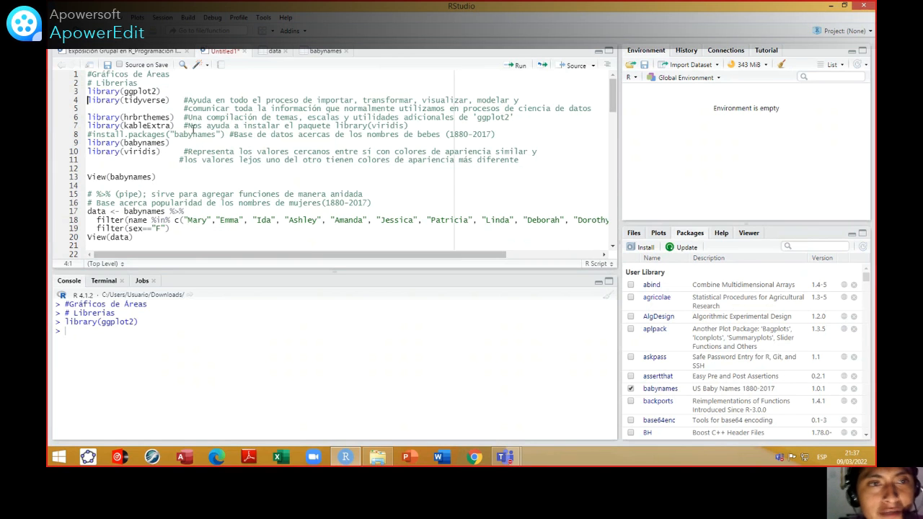
{"action": "left_click", "coordinate": [515, 65]}
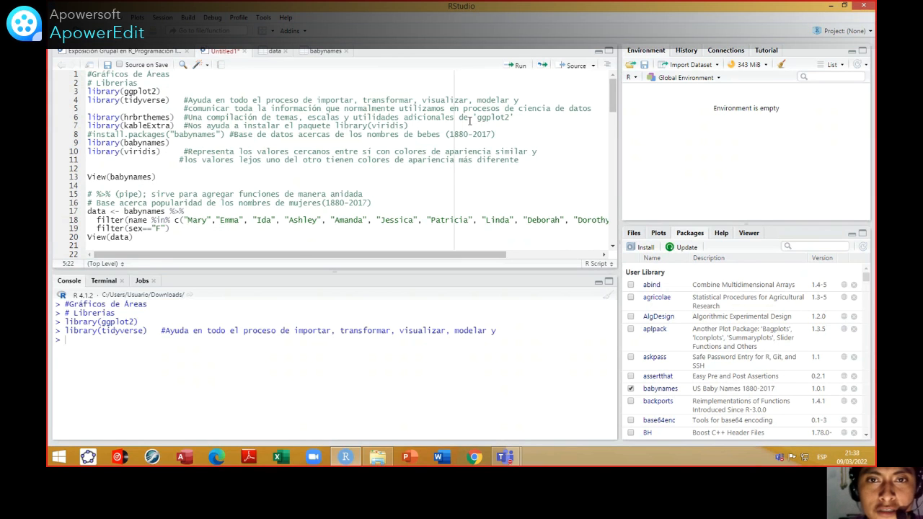
{"action": "left_click", "coordinate": [511, 69]}
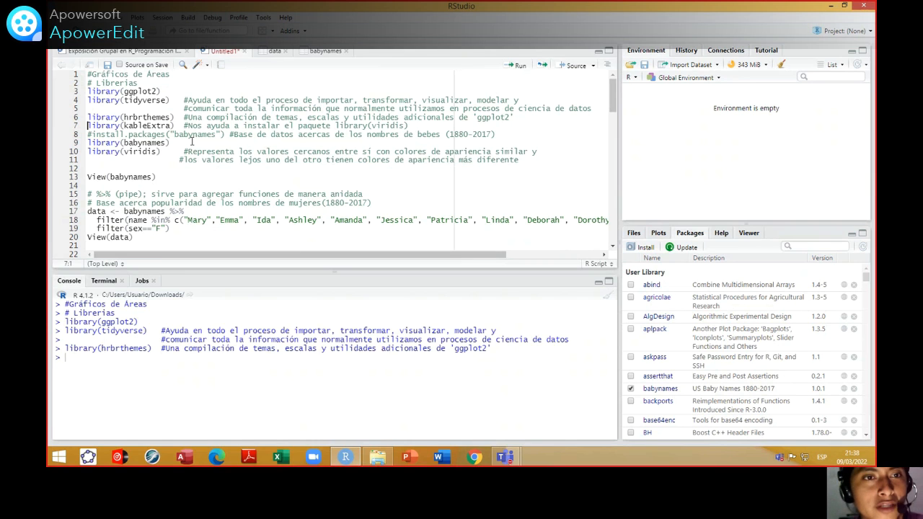
- Load the babynames library, skipping its commented-out installation, and run View(babynames) to display the dataset
{"action": "left_click", "coordinate": [186, 135]}
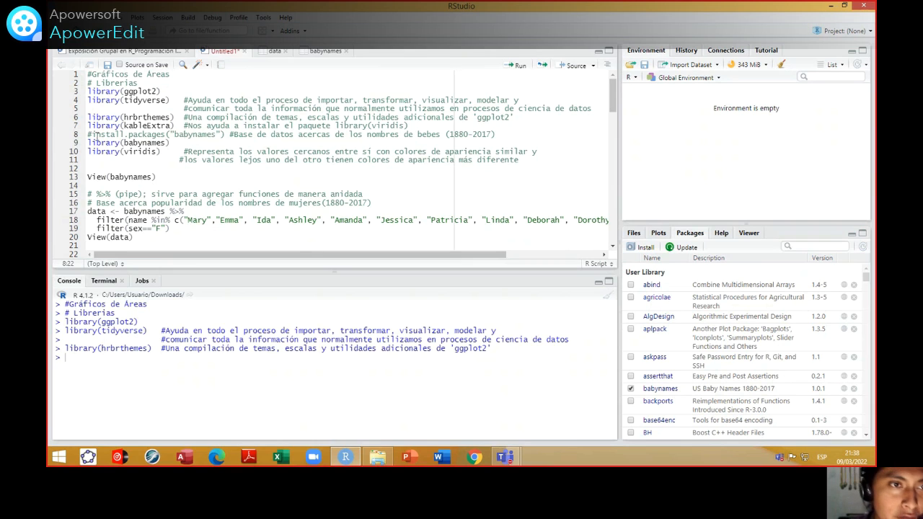
{"action": "left_click", "coordinate": [93, 135]}
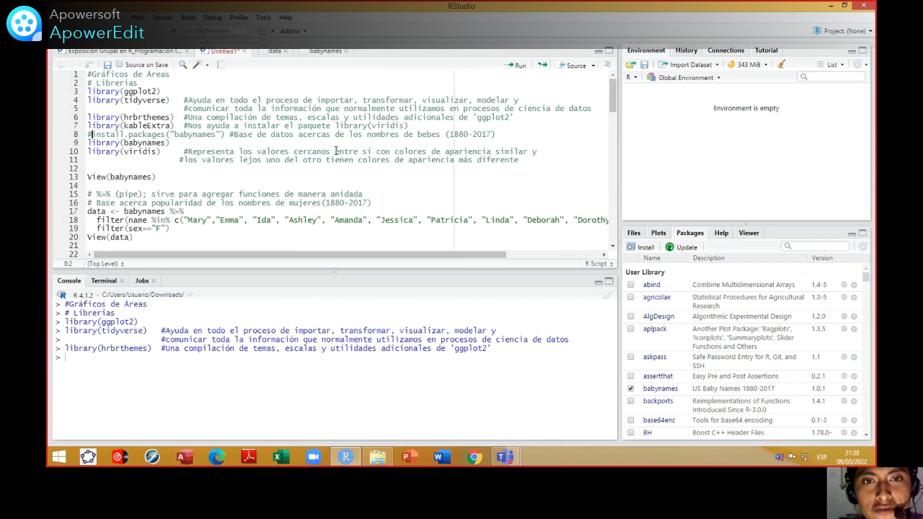
{"action": "left_click", "coordinate": [474, 142]}
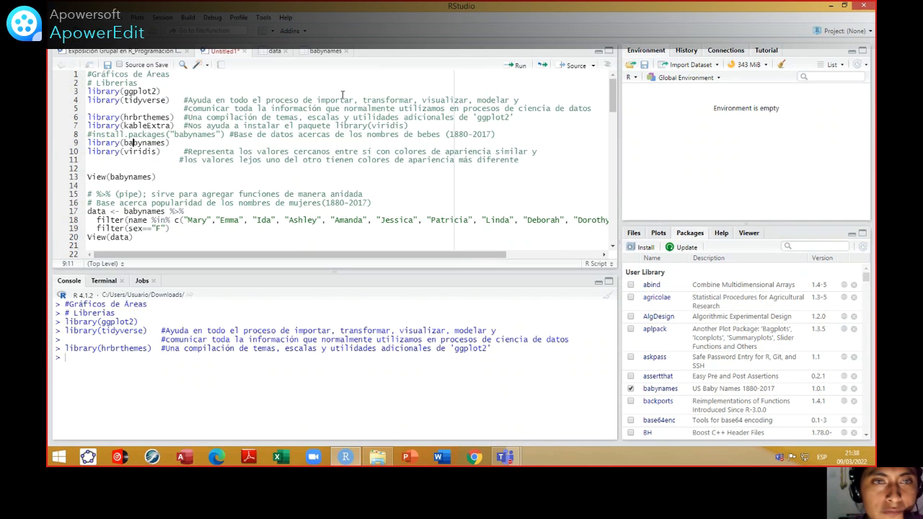
{"action": "left_click", "coordinate": [517, 70]}
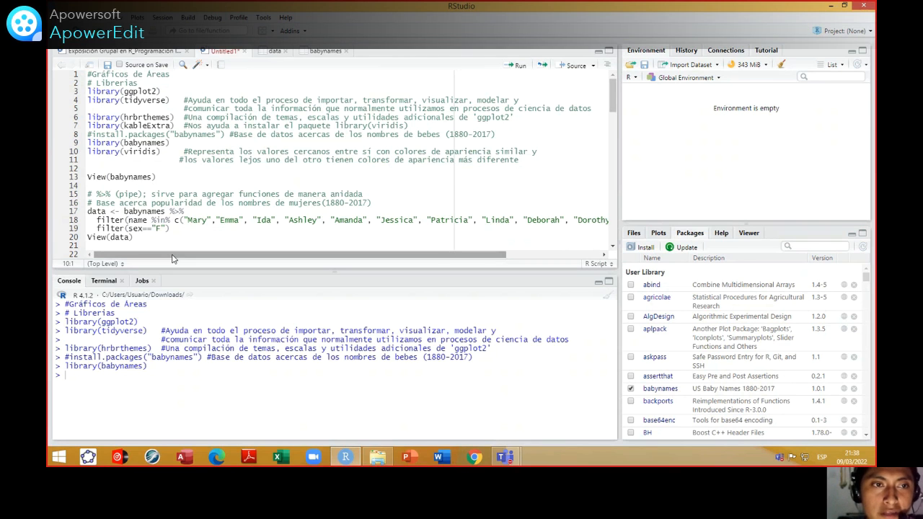
{"action": "left_click", "coordinate": [110, 178]}
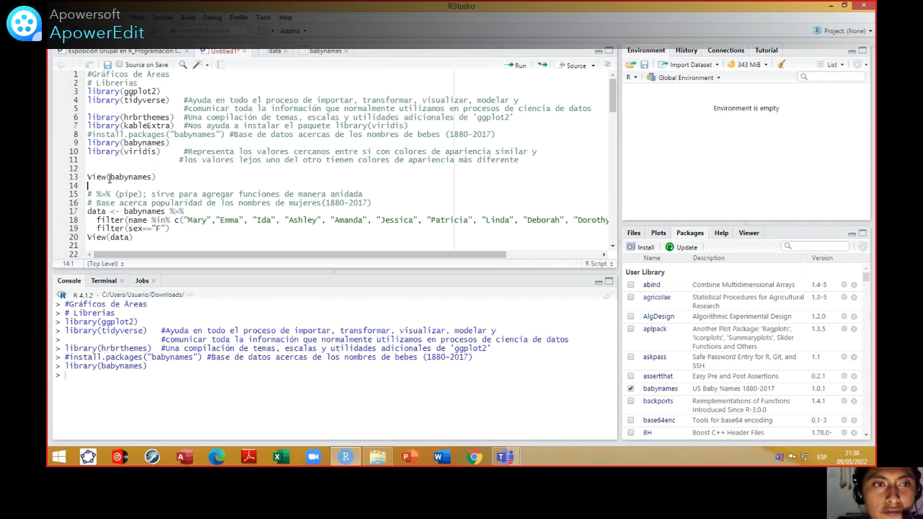
{"action": "left_click", "coordinate": [516, 66]}
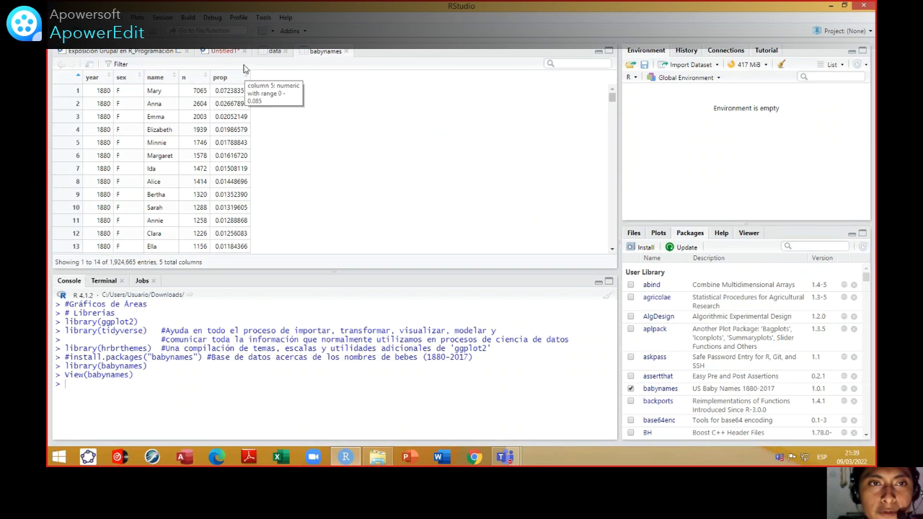
- In the script, run the block that filters babynames by the listed names and sex=="F" into data, and display it with View(data)
{"action": "left_click", "coordinate": [221, 51]}
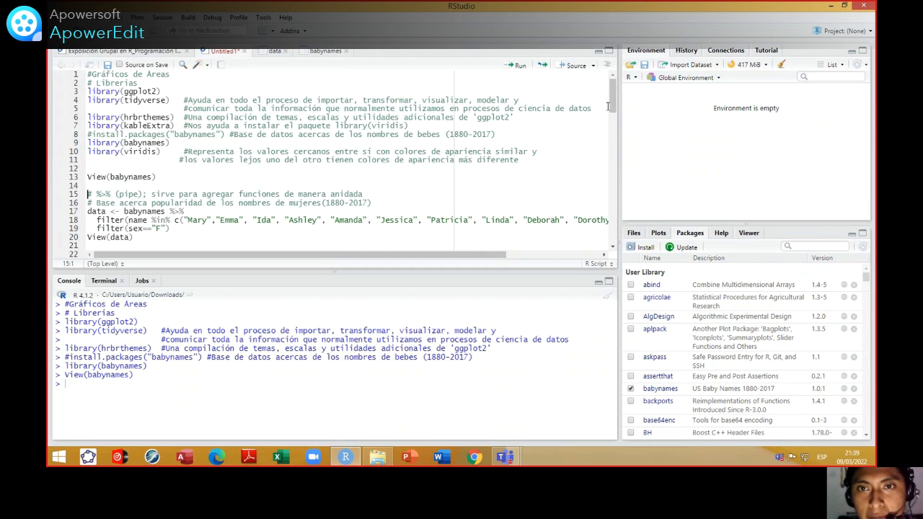
{"action": "left_click_drag", "start_coordinate": [612, 107], "coordinate": [612, 111]}
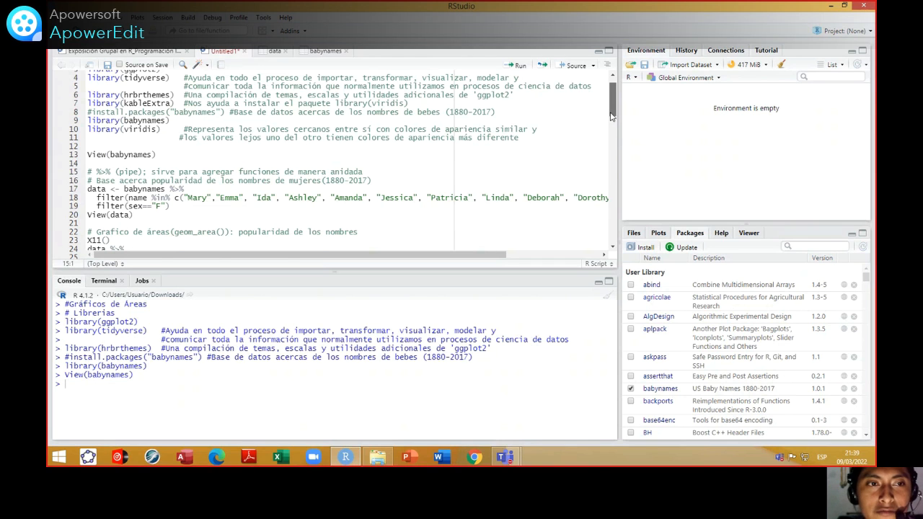
{"action": "left_click_drag", "start_coordinate": [611, 114], "coordinate": [606, 126]}
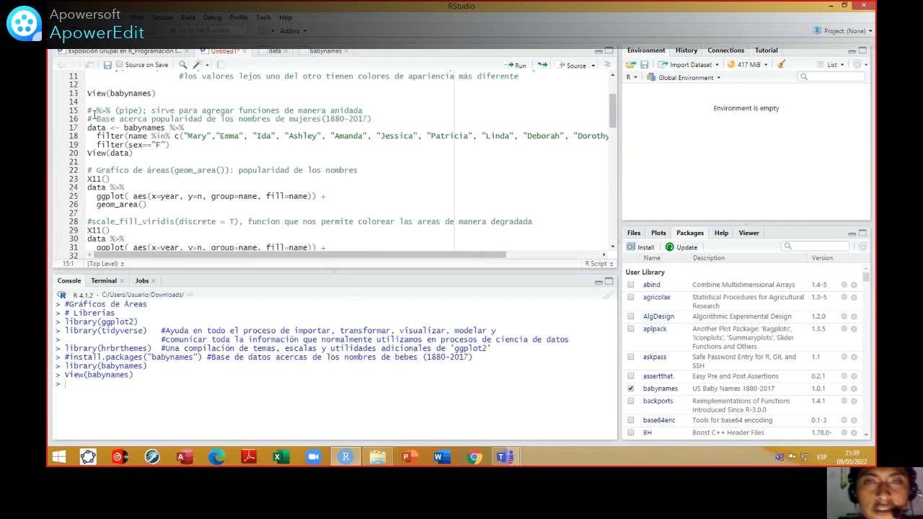
{"action": "left_click", "coordinate": [106, 128]}
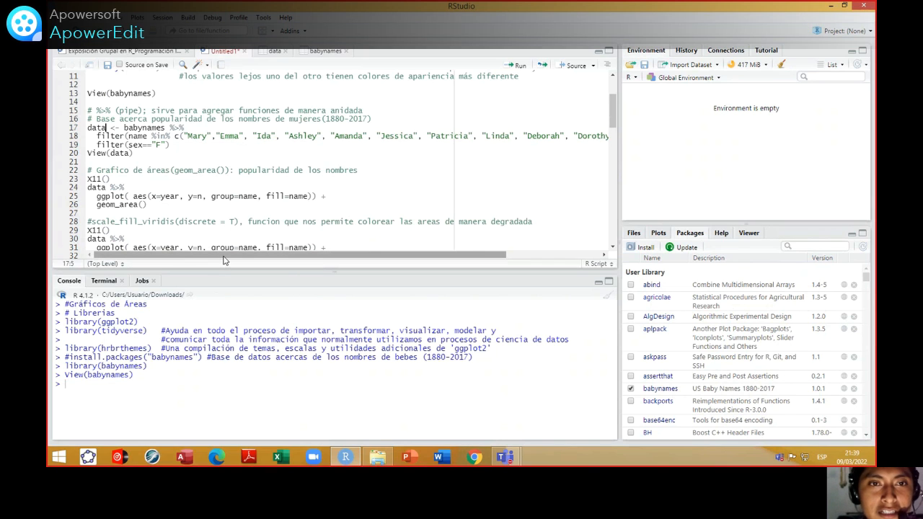
{"action": "mouse_move", "coordinate": [224, 259]}
{"action": "left_mouse_down"}
{"action": "mouse_move", "coordinate": [322, 260]}
{"action": "mouse_move", "coordinate": [323, 272]}
{"action": "mouse_move", "coordinate": [296, 259]}
{"action": "mouse_move", "coordinate": [213, 265]}
{"action": "left_mouse_up"}
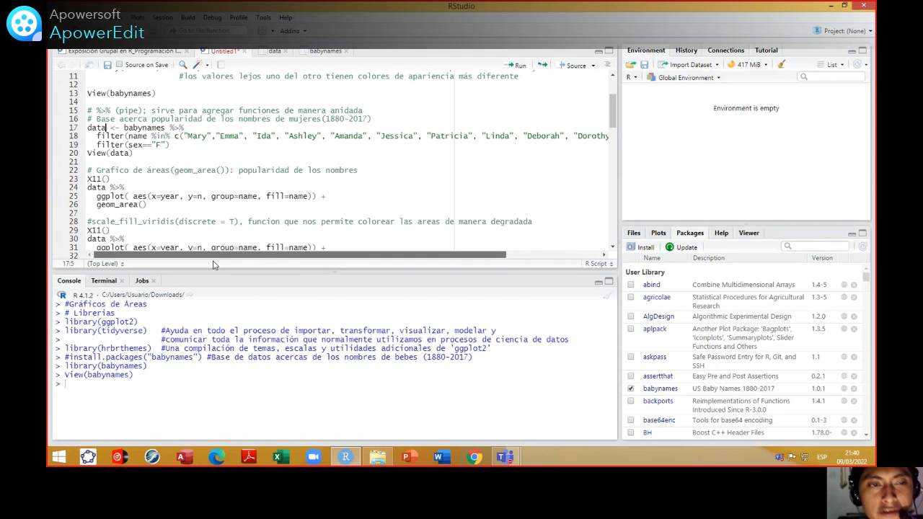
{"action": "left_click", "coordinate": [515, 66]}
{"action": "left_click", "coordinate": [515, 66]}
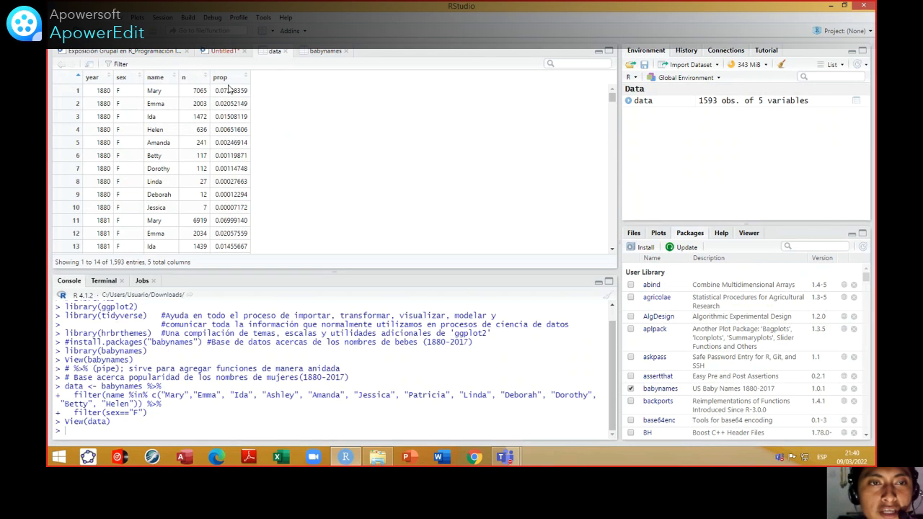
- Return to the script and run X11() under the geom_area() heading to open an empty graphics window
{"action": "left_click", "coordinate": [222, 52]}
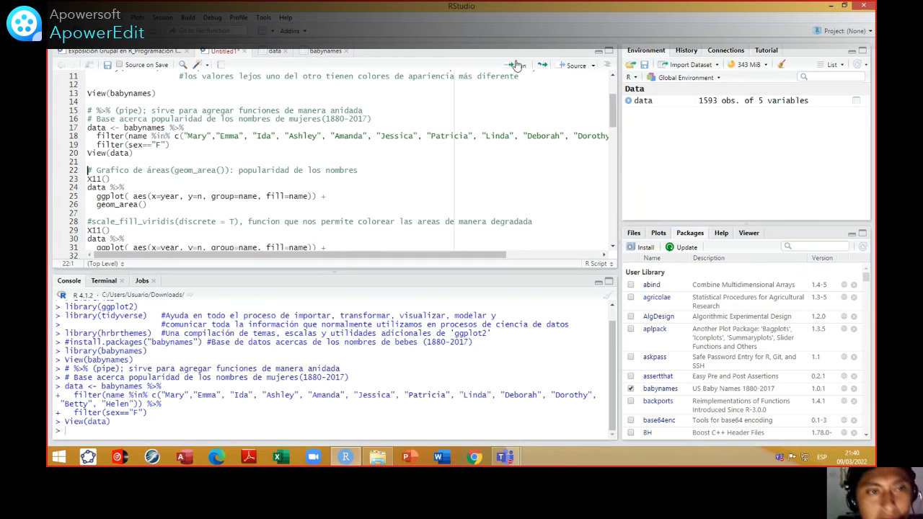
{"action": "scroll", "coordinate": [615, 127], "scroll_direction": "down", "scroll_amount": 1}
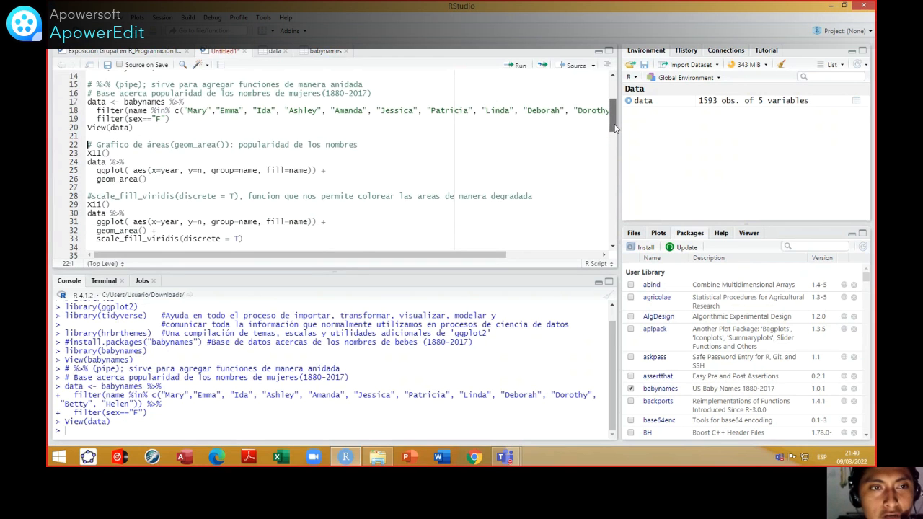
{"action": "scroll", "coordinate": [615, 130], "scroll_direction": "down", "scroll_amount": 1}
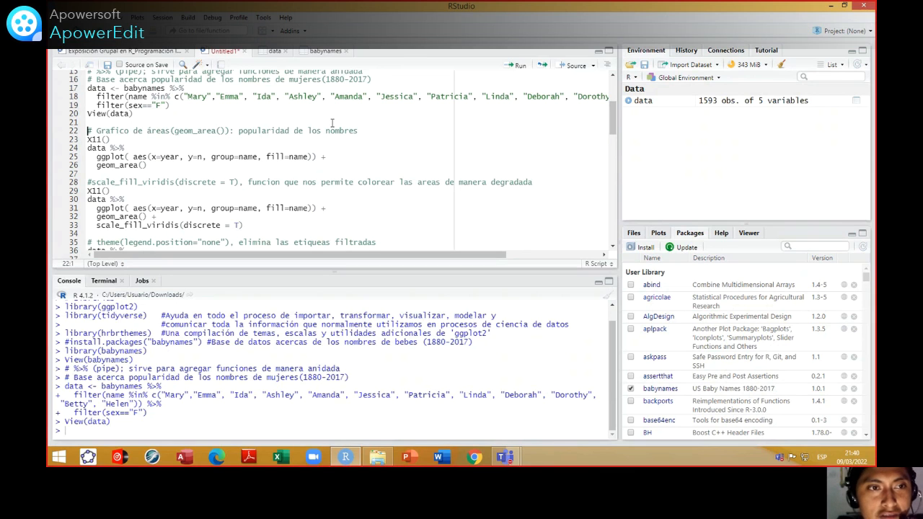
{"action": "left_click", "coordinate": [120, 138]}
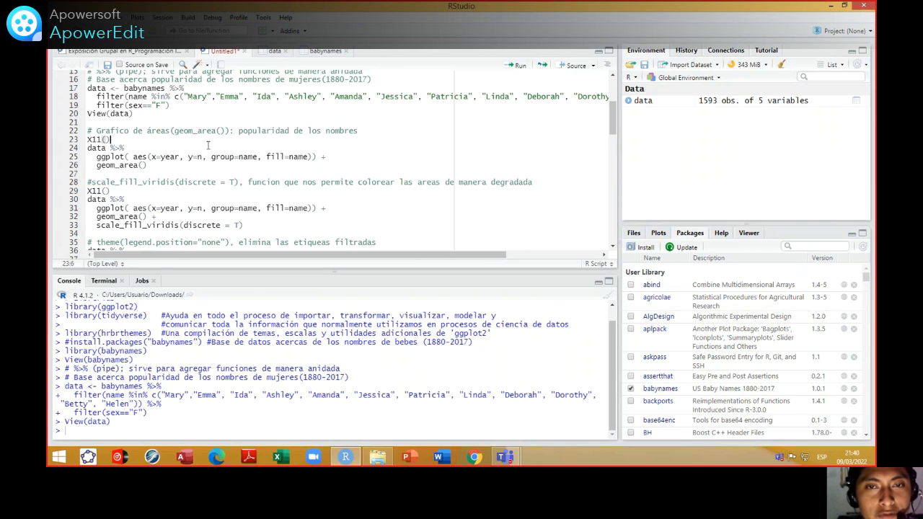
{"action": "left_click", "coordinate": [516, 66]}
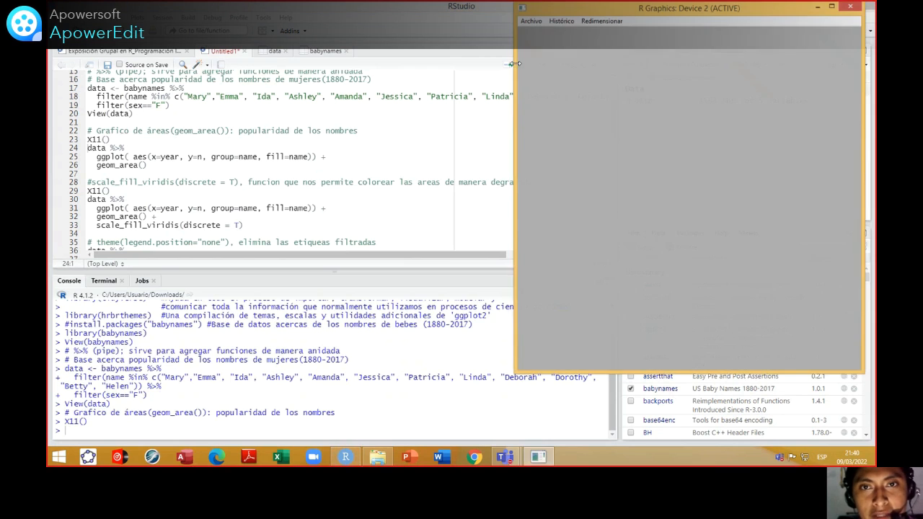
- Run the ggplot block with x=year, y=n, group=name, fill=name and geom_area(), and bring up its area chart
{"action": "left_click", "coordinate": [101, 148]}
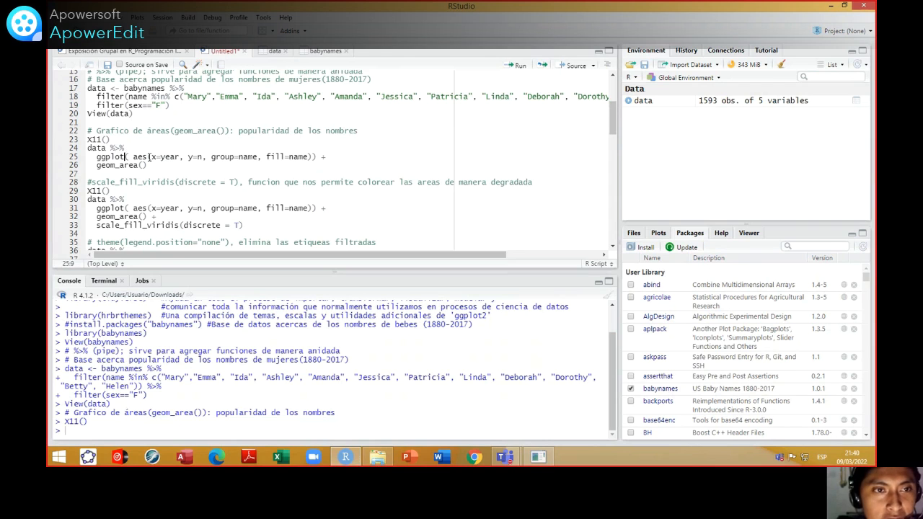
{"action": "left_click", "coordinate": [181, 156]}
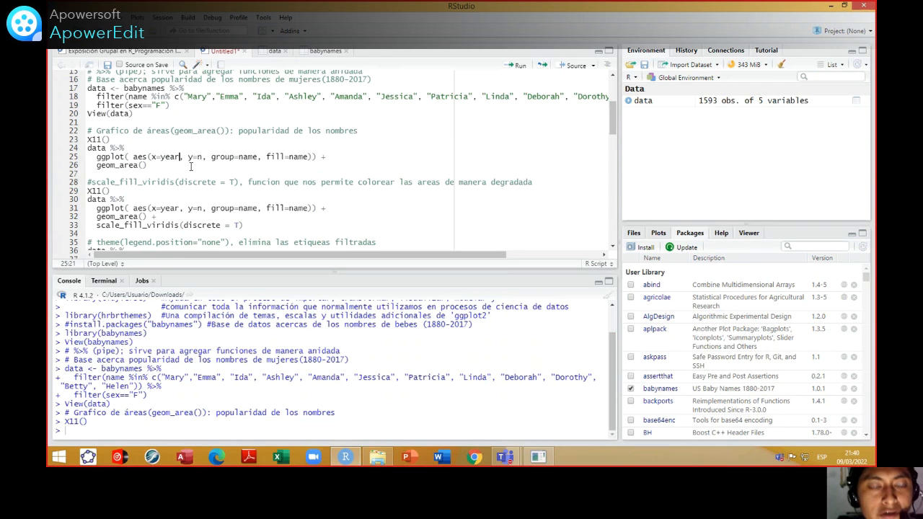
{"action": "left_click", "coordinate": [199, 157]}
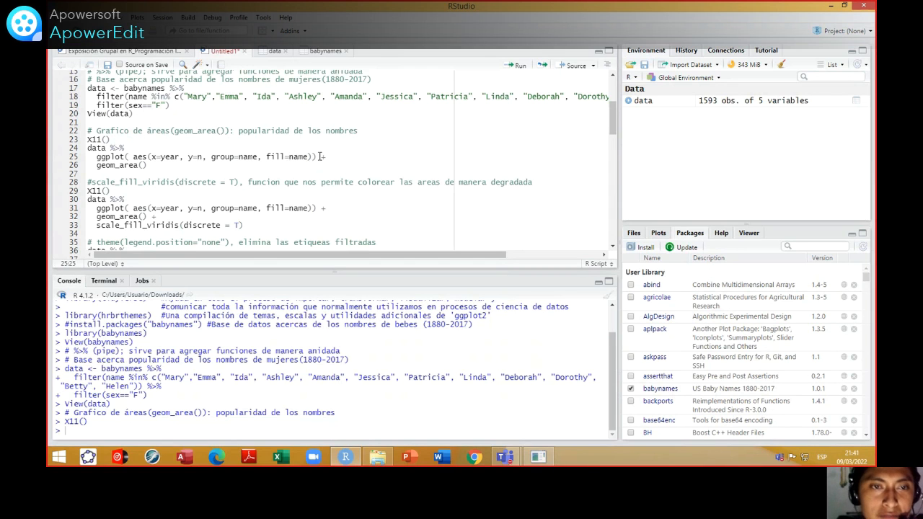
{"action": "left_click", "coordinate": [331, 157]}
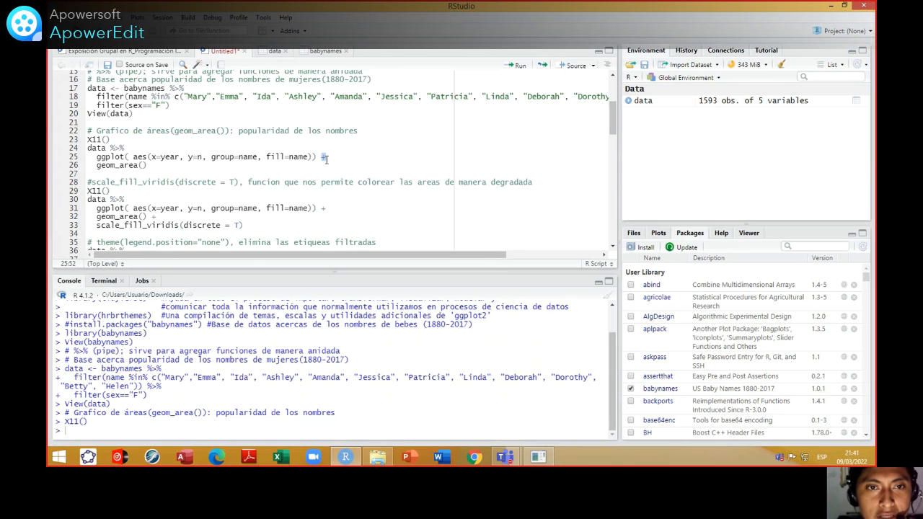
{"action": "left_click", "coordinate": [150, 165]}
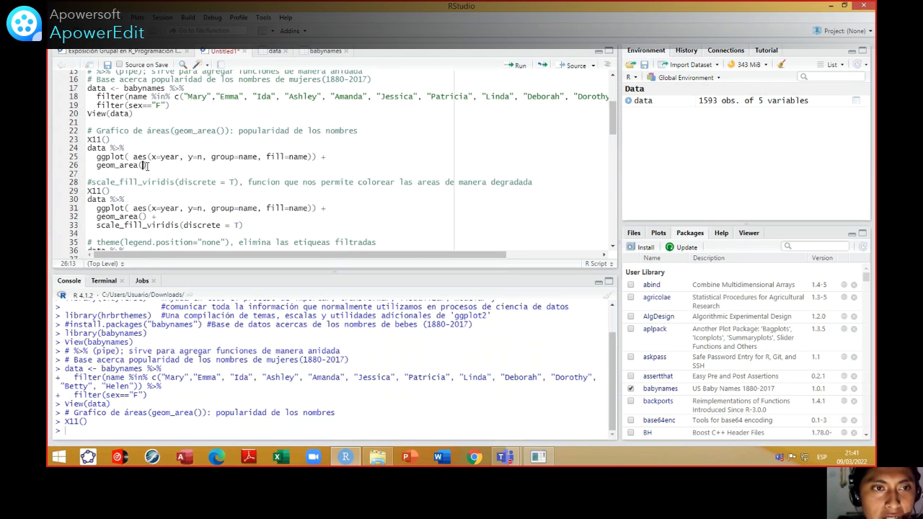
{"action": "left_click", "coordinate": [105, 148]}
{"action": "left_click", "coordinate": [515, 65]}
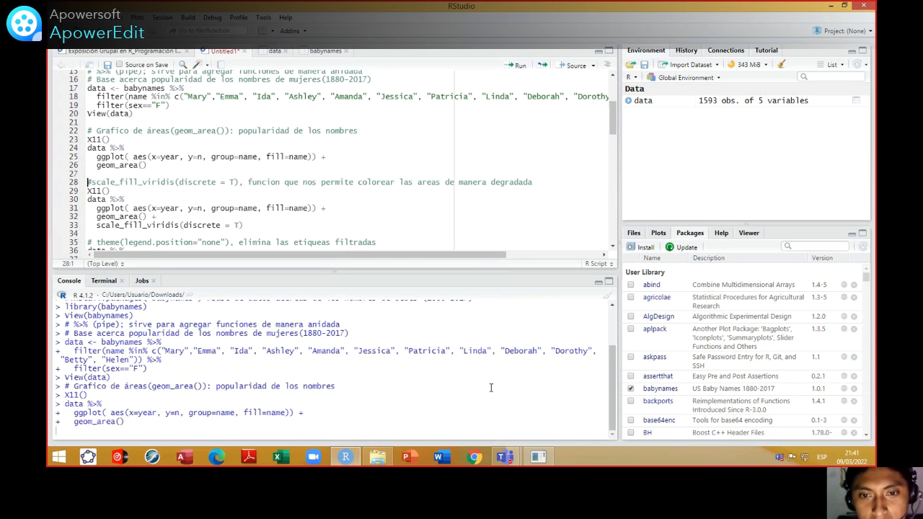
{"action": "left_click", "coordinate": [537, 457]}
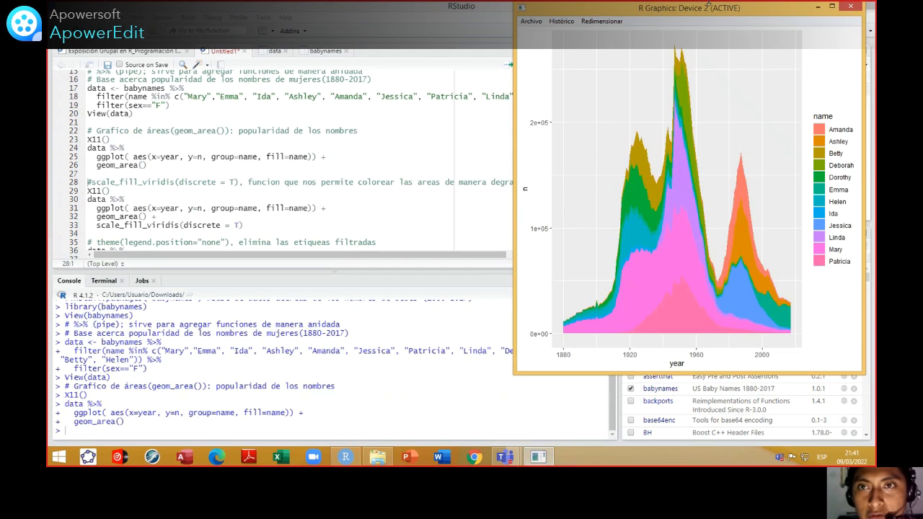
- Enlarge the area chart to full screen to examine the name popularity by year, and close the graph
{"action": "left_click_drag", "start_coordinate": [721, 9], "coordinate": [687, 15]}
{"action": "left_click", "coordinate": [799, 13]}
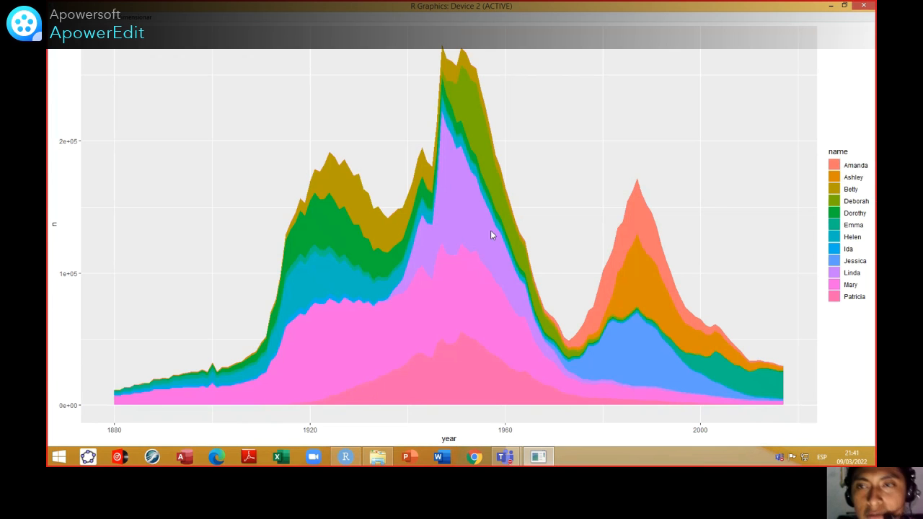
{"action": "left_click", "coordinate": [871, 5]}
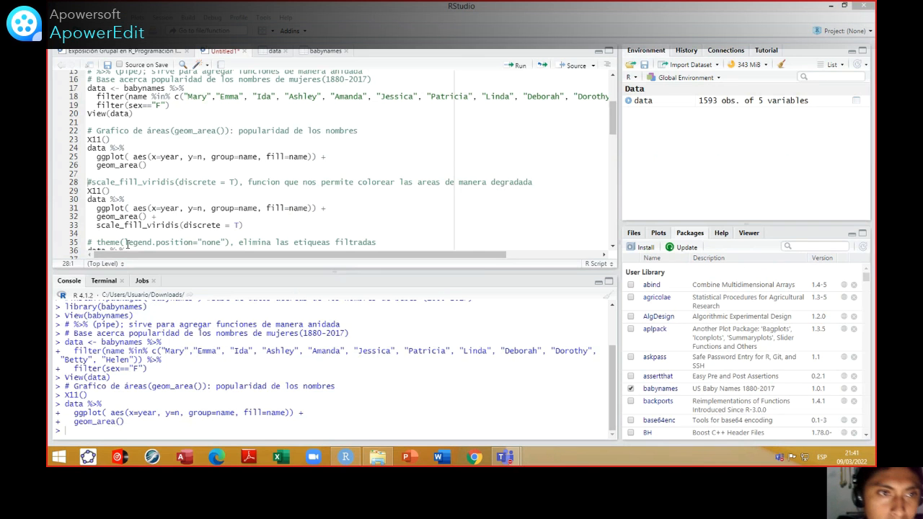
- Open a new X11() graphics window, run the area chart block with scale_fill_viridis(discrete = T), and bring up the chart
{"action": "left_click", "coordinate": [104, 190]}
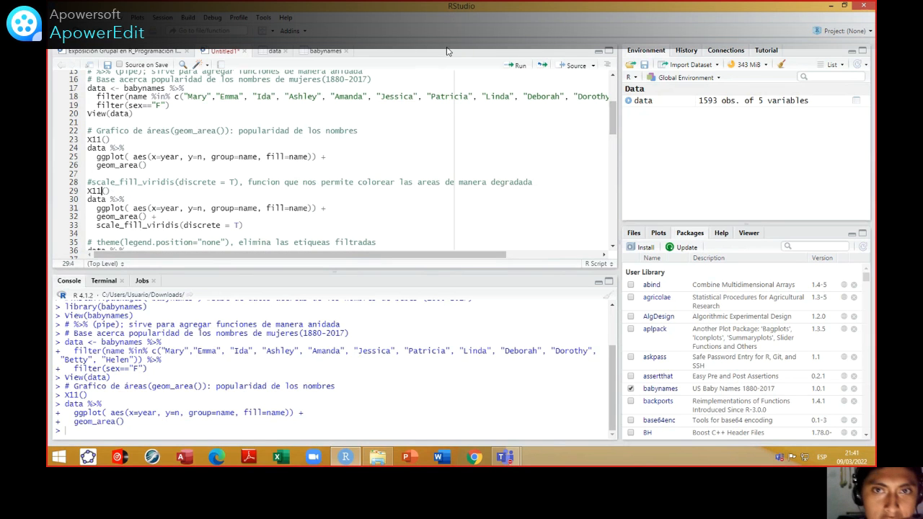
{"action": "left_click", "coordinate": [514, 66]}
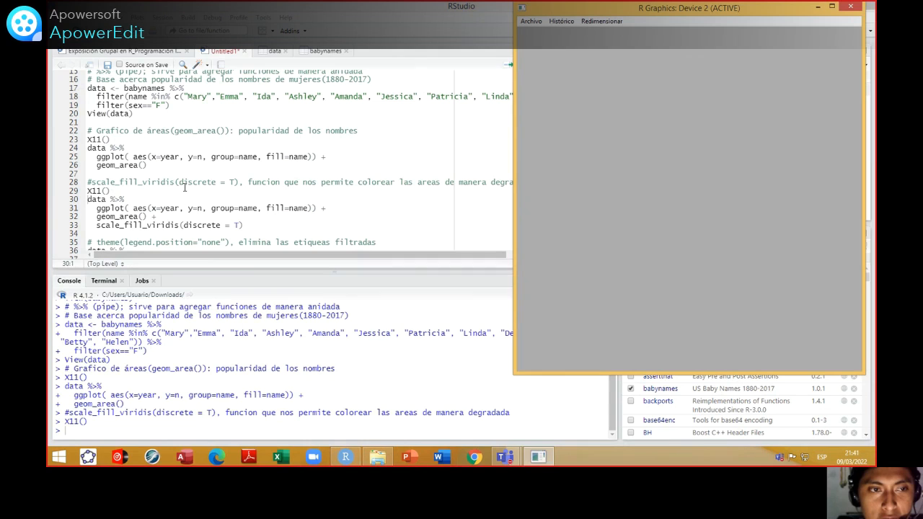
{"action": "left_click", "coordinate": [137, 199]}
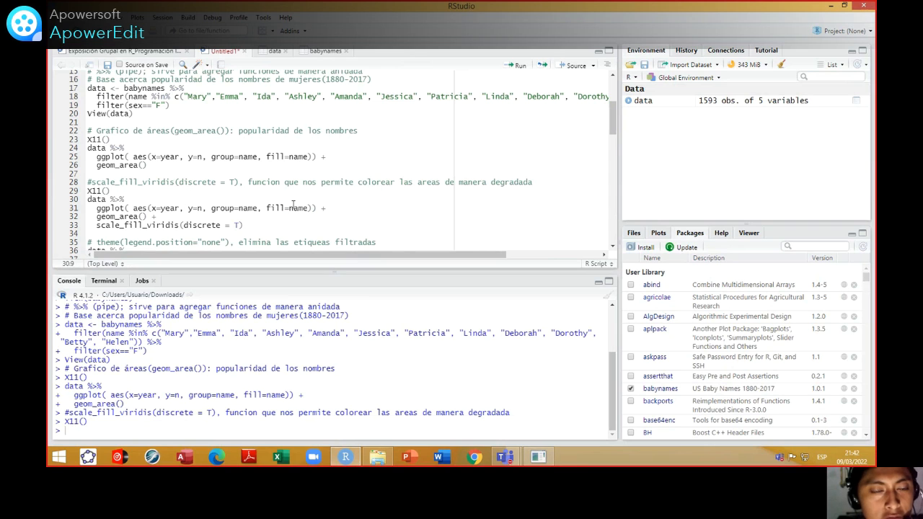
{"action": "left_click", "coordinate": [155, 216]}
{"action": "type", "text": "+"}
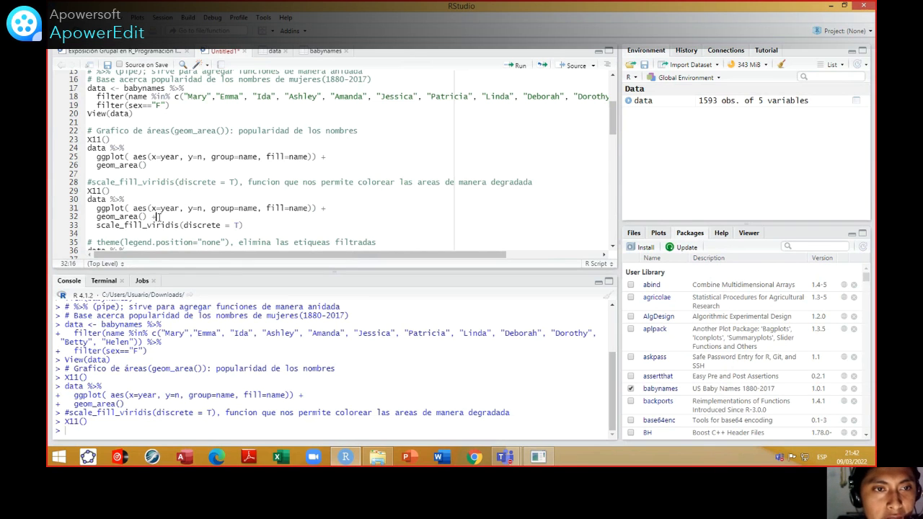
{"action": "left_click", "coordinate": [262, 228]}
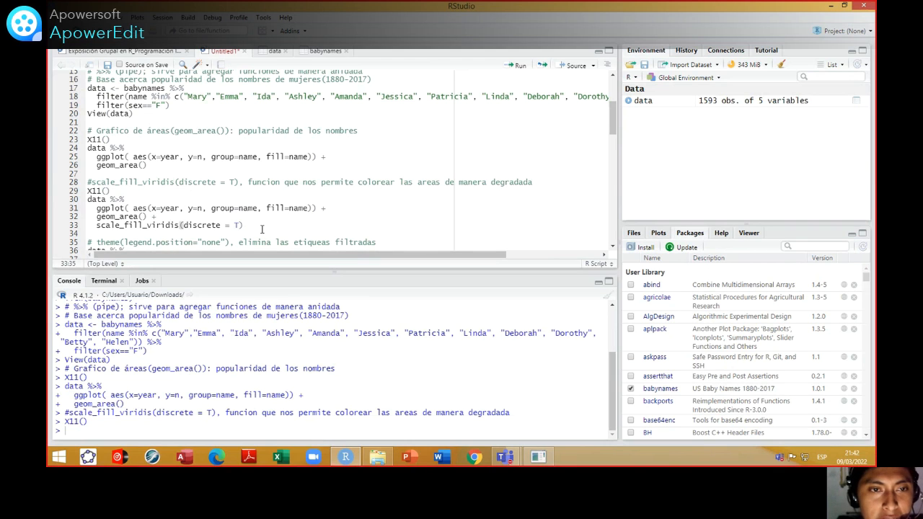
{"action": "left_click", "coordinate": [239, 225]}
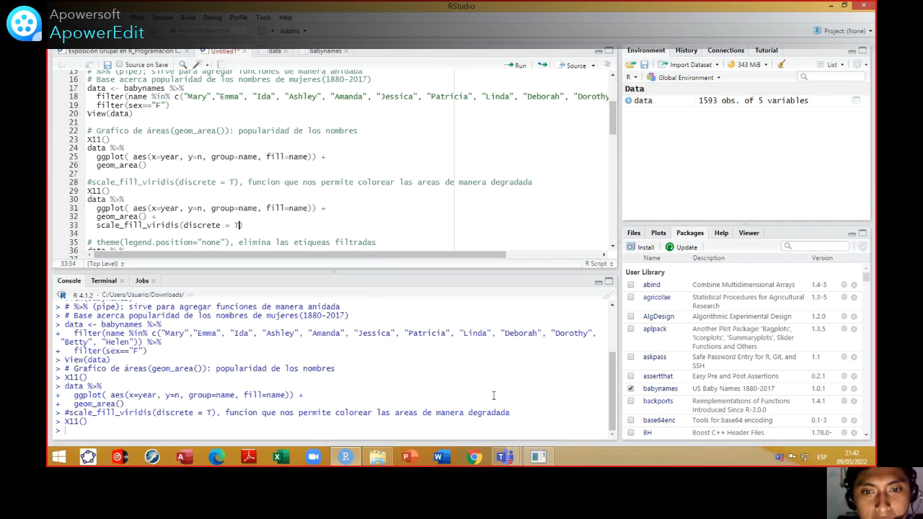
{"action": "left_click", "coordinate": [516, 64]}
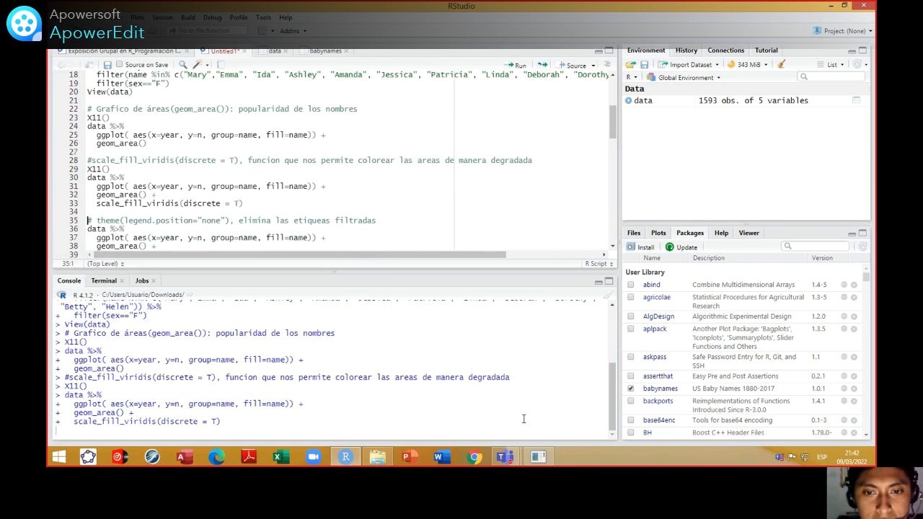
{"action": "left_click", "coordinate": [538, 459]}
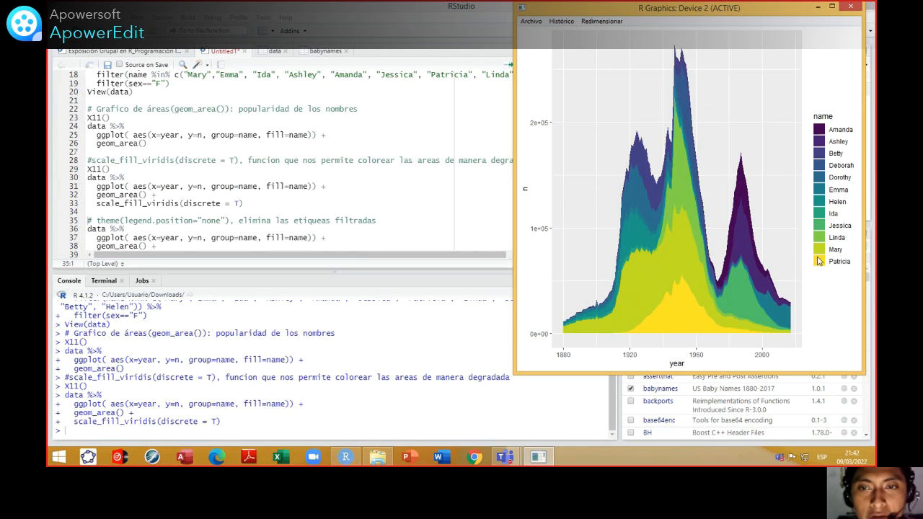
- Compare the scale_fill_viridis() and legend.position code with the name legend on the gradient-coloured chart
{"action": "left_click", "coordinate": [247, 205]}
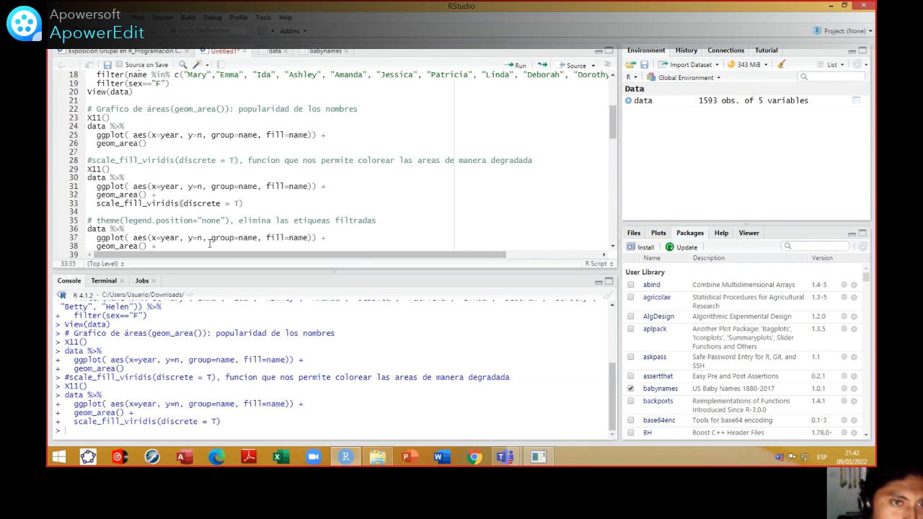
{"action": "mouse_move", "coordinate": [223, 255]}
{"action": "left_mouse_down"}
{"action": "mouse_move", "coordinate": [238, 258]}
{"action": "mouse_move", "coordinate": [209, 260]}
{"action": "left_mouse_up"}
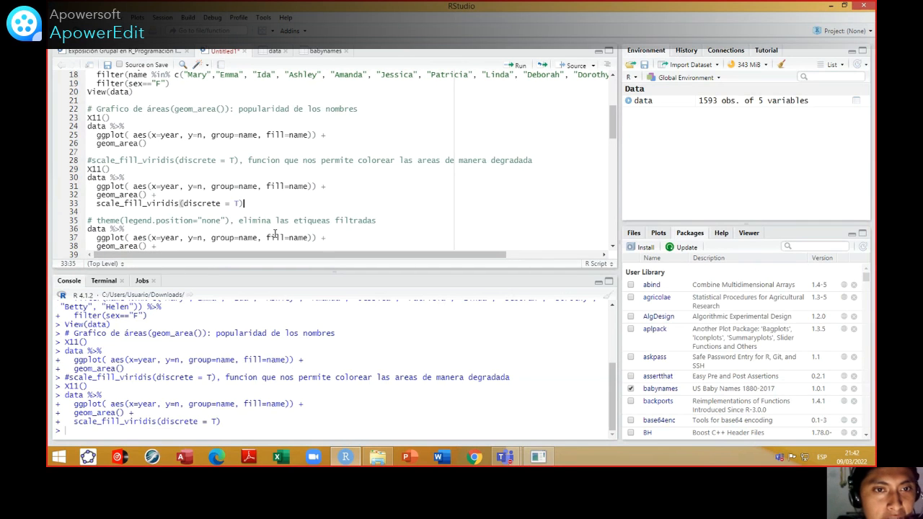
{"action": "left_click_drag", "start_coordinate": [613, 130], "coordinate": [613, 135]}
{"action": "left_click", "coordinate": [539, 456]}
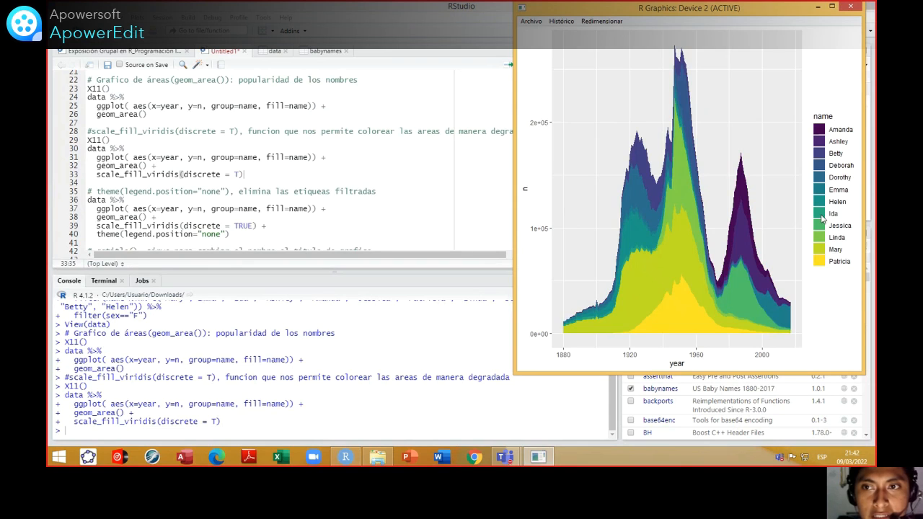
- Run the area chart block with theme(legend.position="none") and move its graph window closer to the code
{"action": "left_click", "coordinate": [170, 209]}
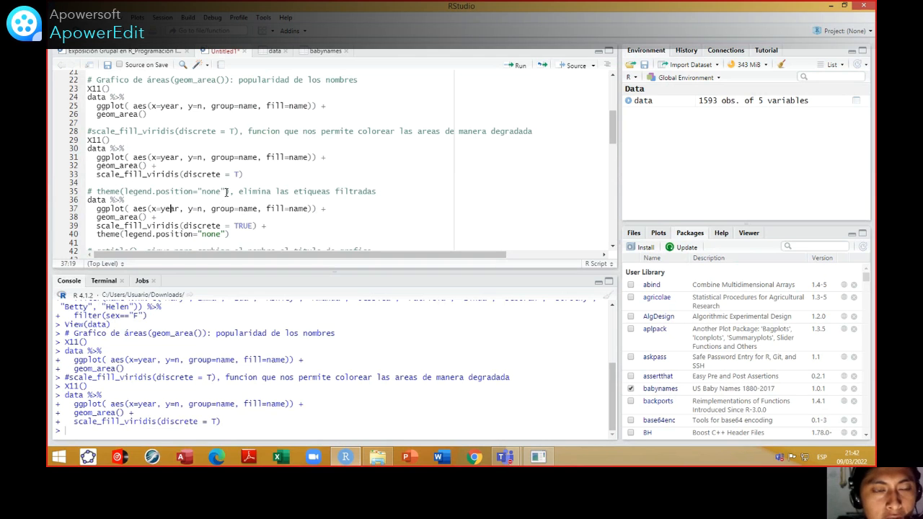
{"action": "scroll", "coordinate": [612, 126], "scroll_direction": "down", "scroll_amount": 3}
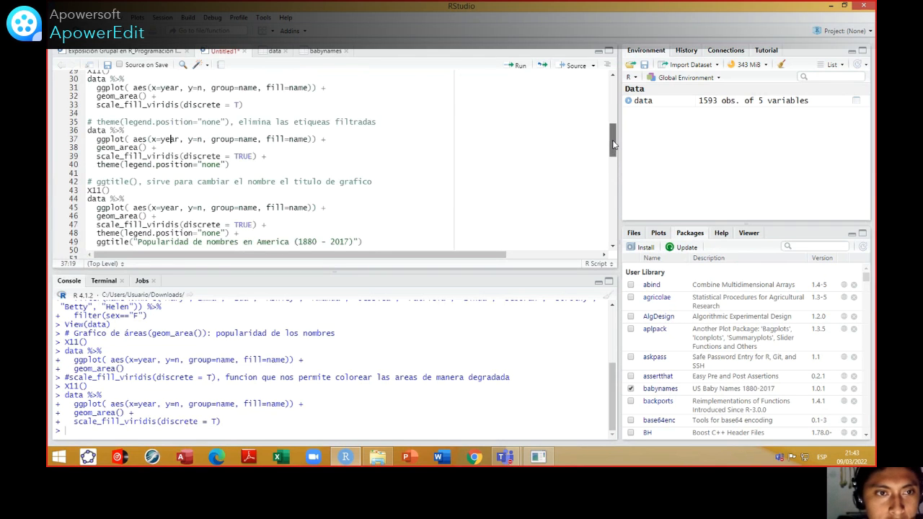
{"action": "left_click", "coordinate": [256, 156]}
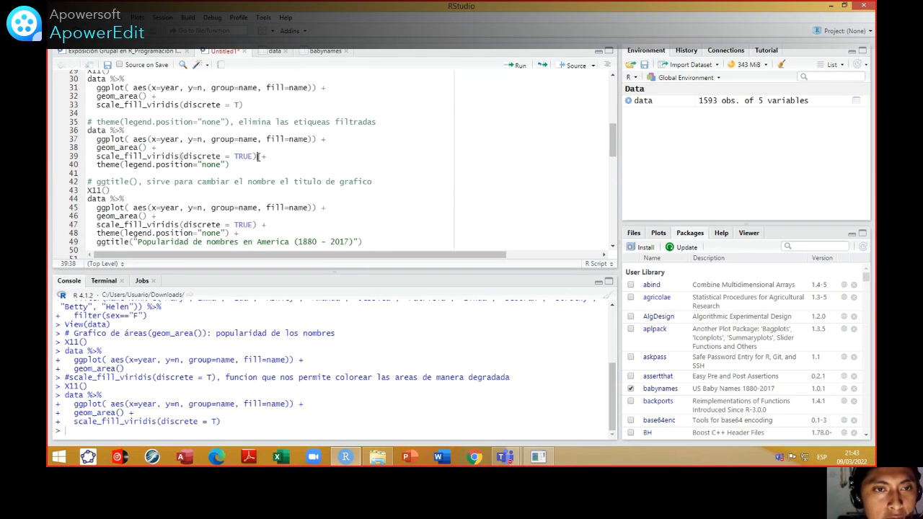
{"action": "left_click_drag", "start_coordinate": [266, 162], "coordinate": [274, 160]}
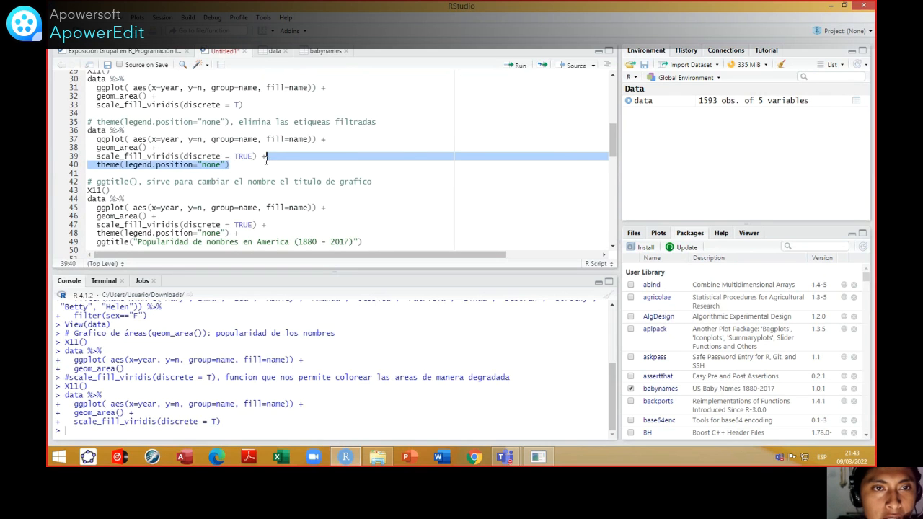
{"action": "left_click", "coordinate": [274, 159]}
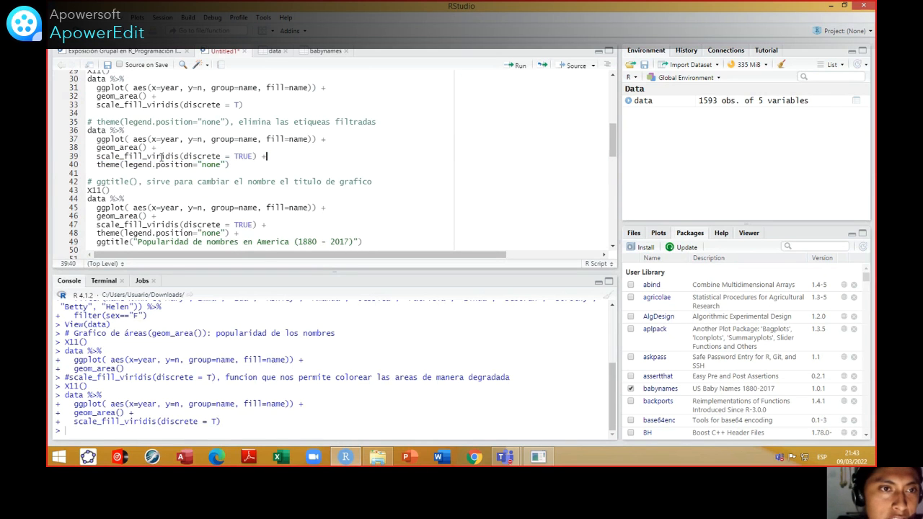
{"action": "left_click", "coordinate": [239, 166]}
{"action": "left_click", "coordinate": [110, 131]}
{"action": "left_click", "coordinate": [517, 66]}
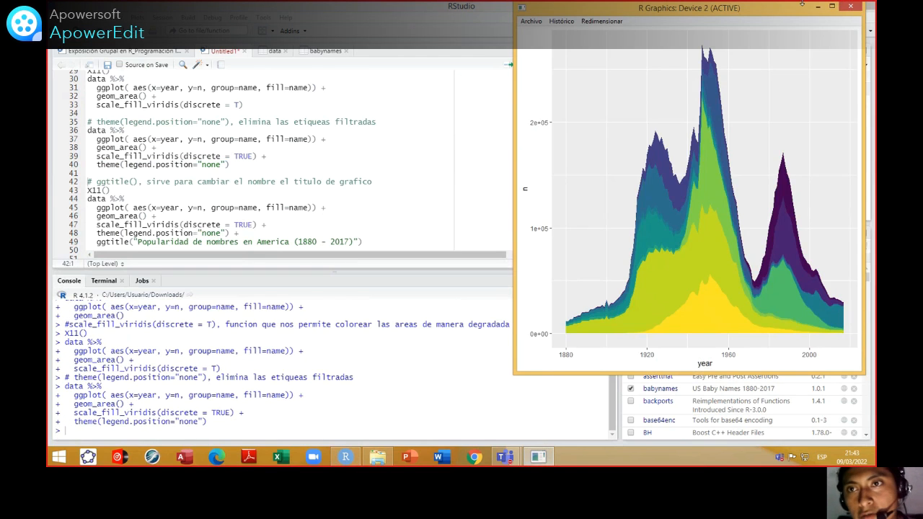
{"action": "left_click_drag", "start_coordinate": [760, 10], "coordinate": [685, 11]}
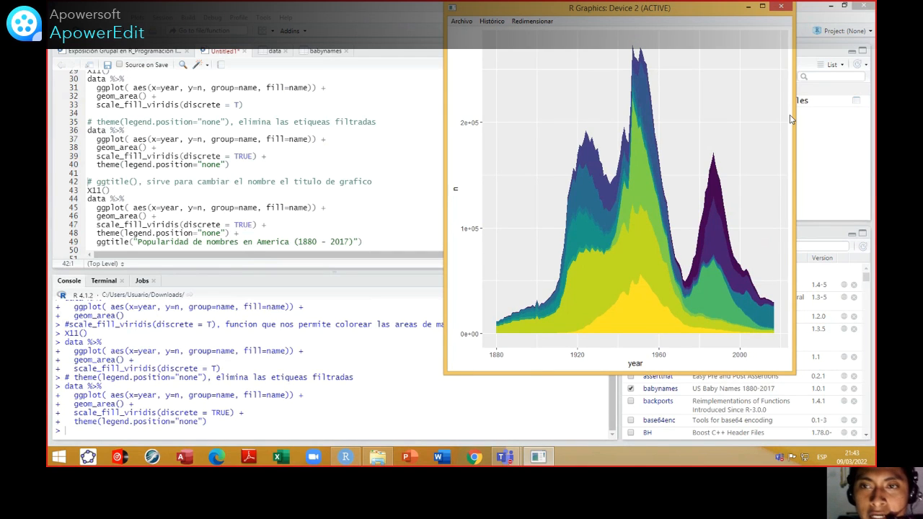
- Run the ggtitle() section's X11() line to open a new graphics window
{"action": "left_click", "coordinate": [150, 192]}
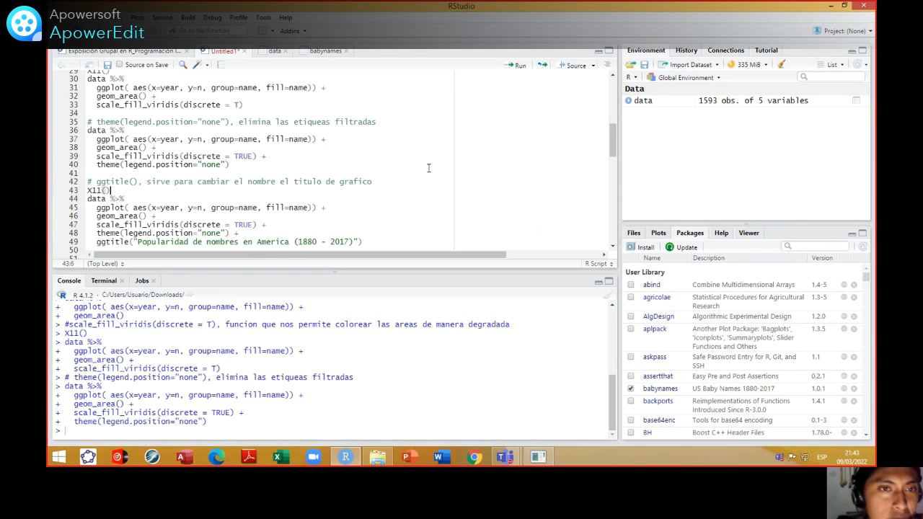
{"action": "mouse_move", "coordinate": [611, 141]}
{"action": "left_mouse_down"}
{"action": "mouse_move", "coordinate": [609, 163]}
{"action": "mouse_move", "coordinate": [609, 155]}
{"action": "left_mouse_up"}
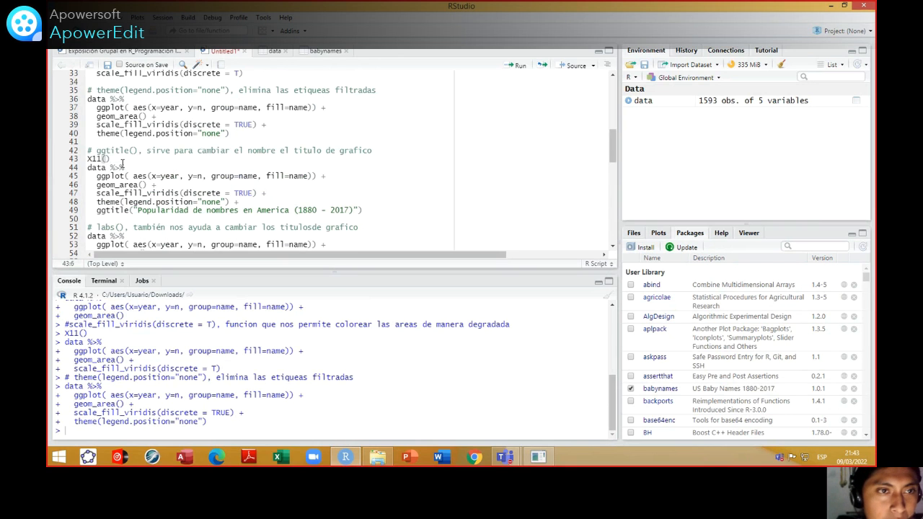
{"action": "left_click", "coordinate": [518, 65]}
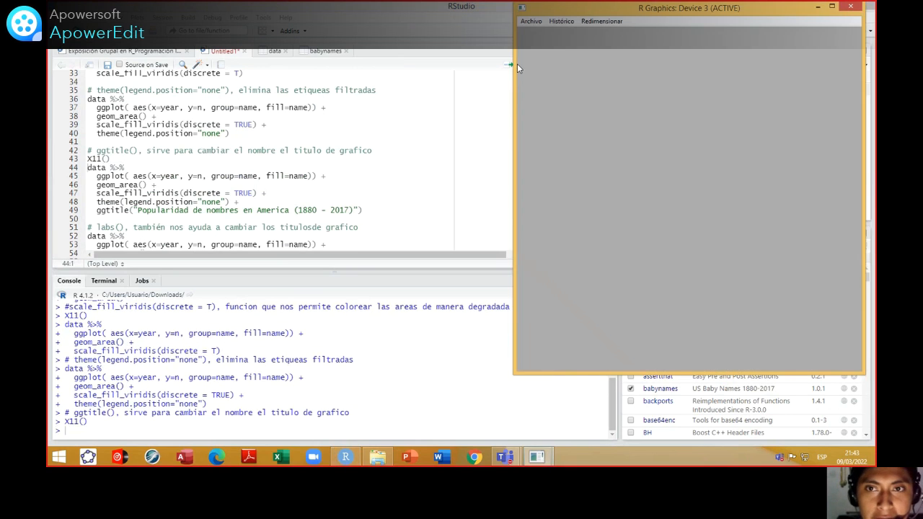
- Run the ggtitle("Popularidad de nombres en America (1880 - 2017)") block, view its chart in a slightly widened window, and minimize it
{"action": "left_click", "coordinate": [133, 176]}
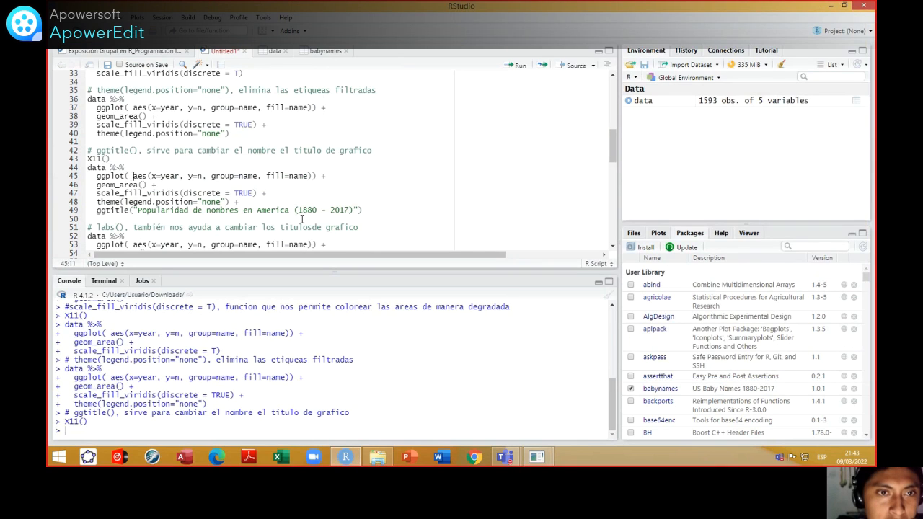
{"action": "left_click", "coordinate": [241, 201]}
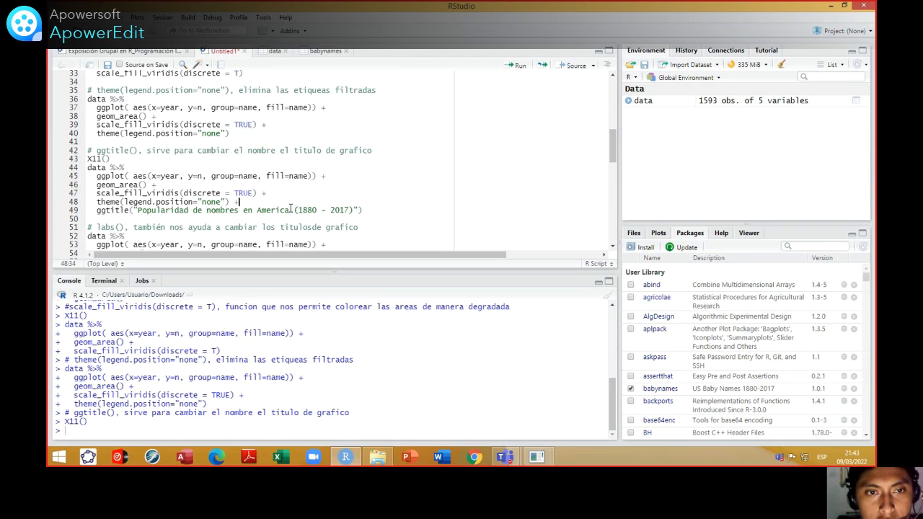
{"action": "left_click", "coordinate": [115, 168]}
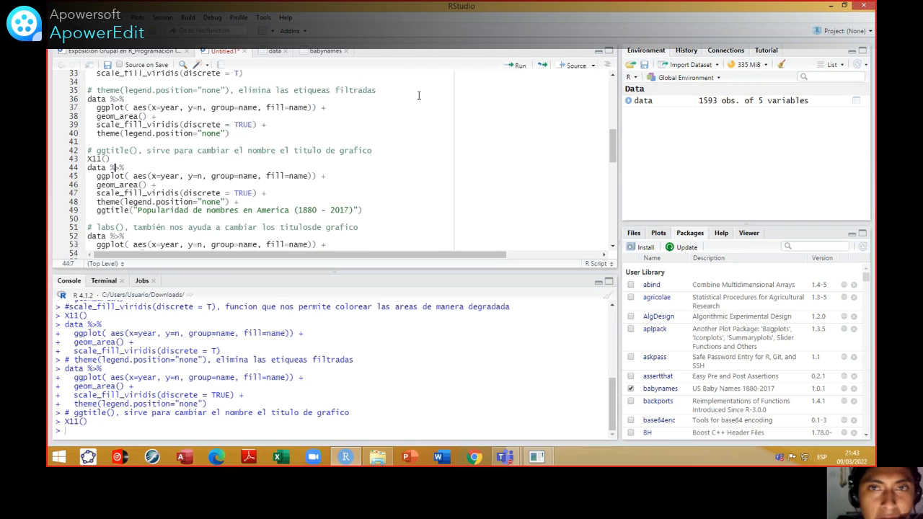
{"action": "left_click", "coordinate": [521, 65]}
{"action": "mouse_move", "coordinate": [536, 455]}
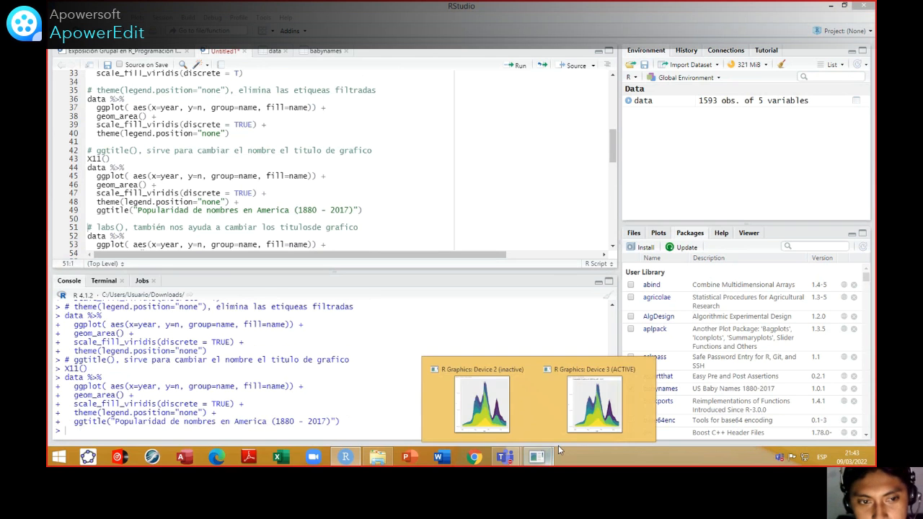
{"action": "left_click", "coordinate": [597, 408]}
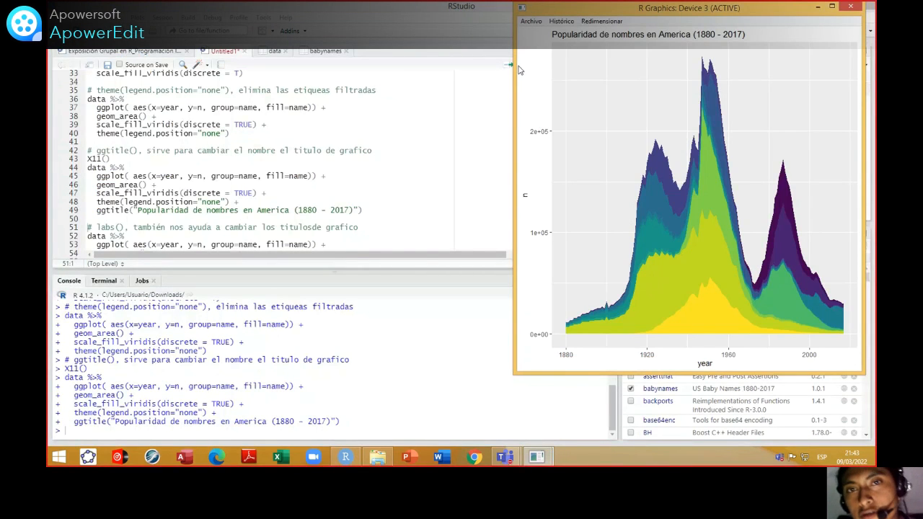
{"action": "left_click_drag", "start_coordinate": [514, 70], "coordinate": [491, 70]}
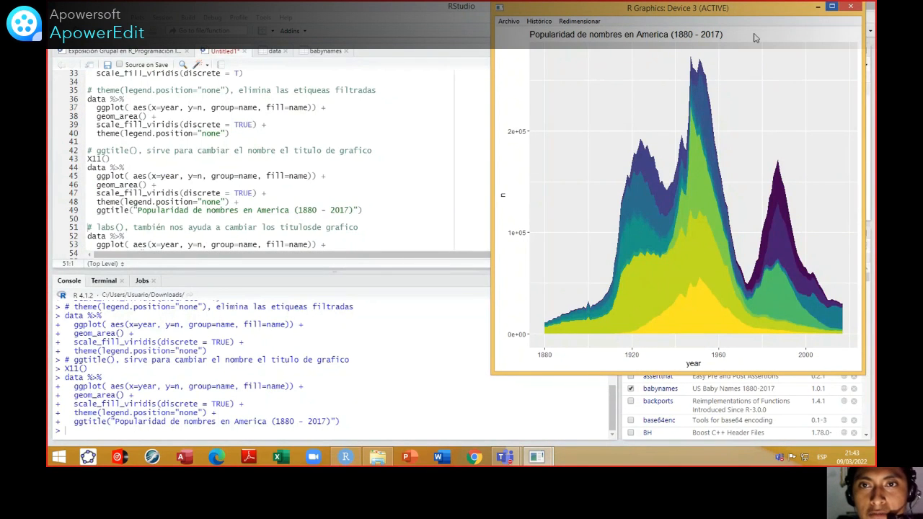
{"action": "left_click", "coordinate": [818, 7]}
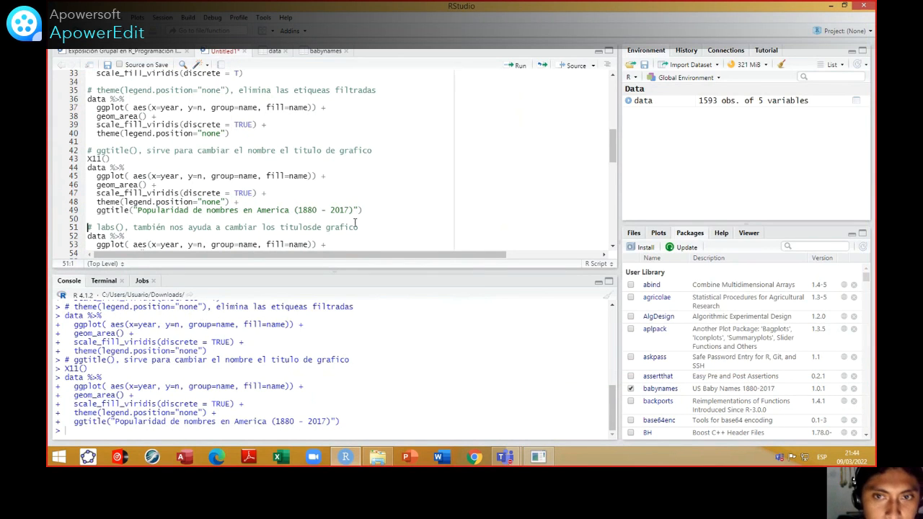
- Run the labs() block with title "Popularidad de nombres en America (1880 - 2017)", x= "año" and y= "cantidad de niños"
{"action": "left_click", "coordinate": [612, 247]}
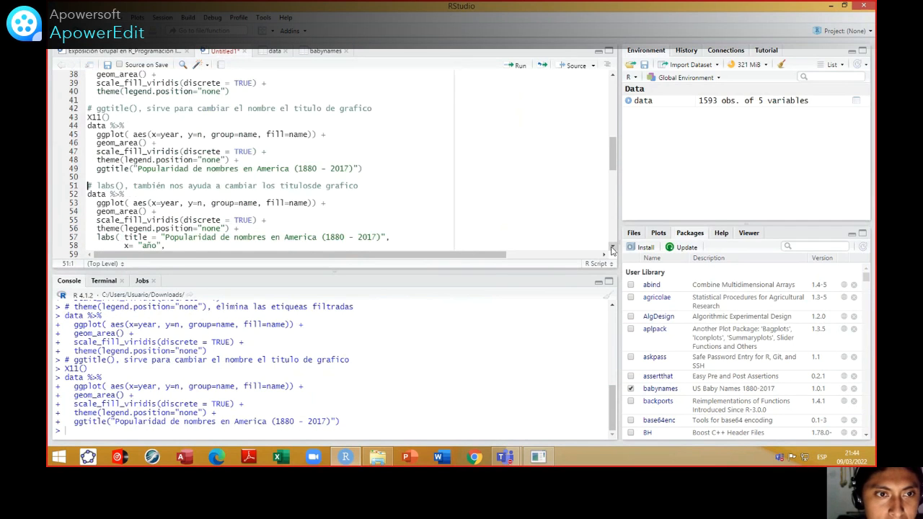
{"action": "left_click", "coordinate": [612, 248]}
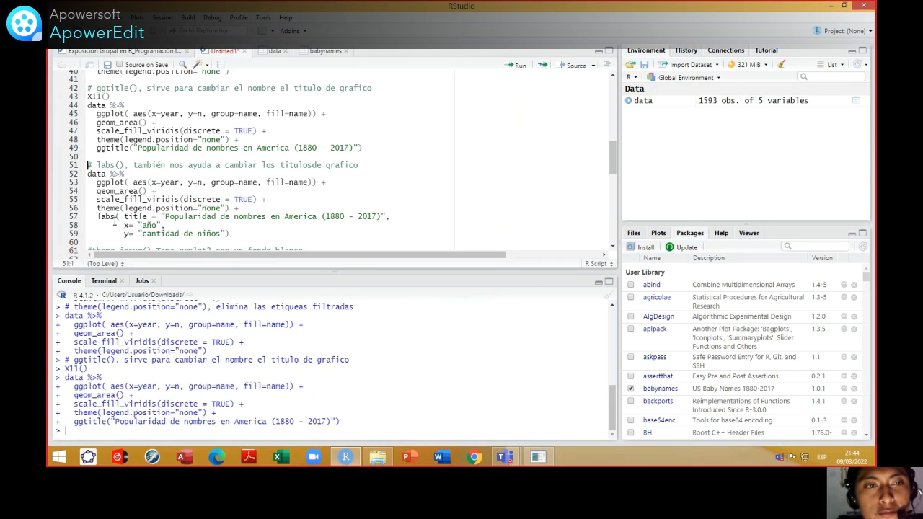
{"action": "mouse_move", "coordinate": [114, 222]}
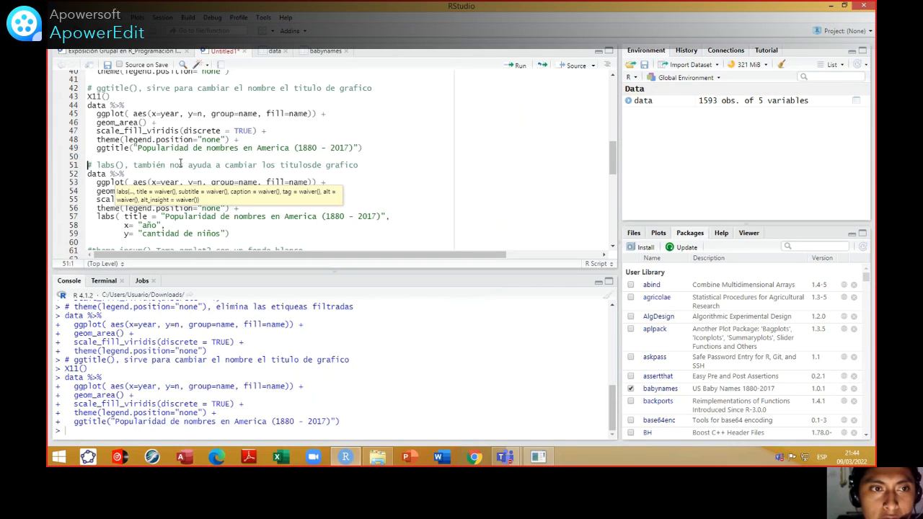
{"action": "left_click", "coordinate": [96, 174]}
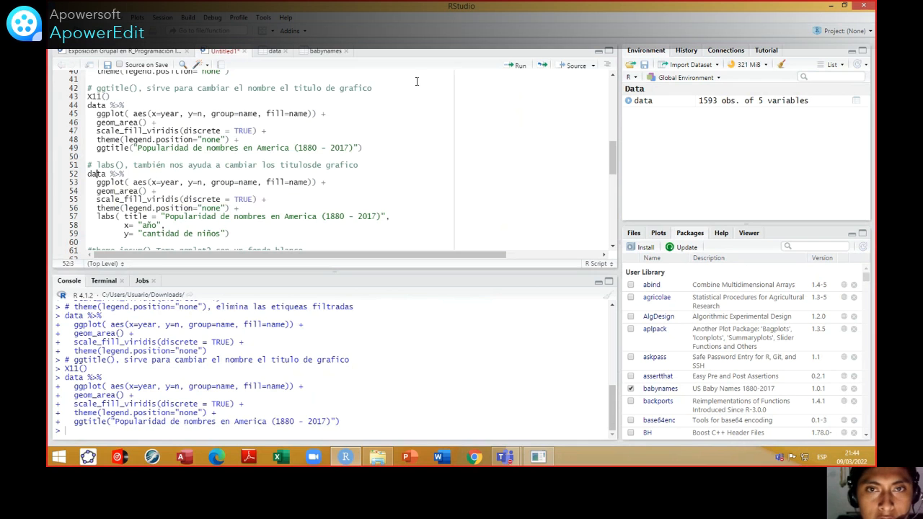
{"action": "left_click", "coordinate": [522, 67]}
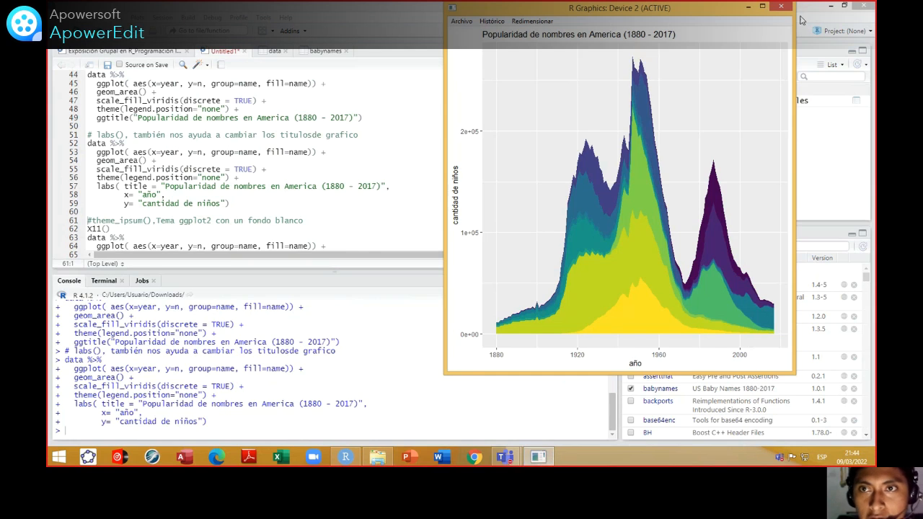
- Enlarge the labs() chart to full screen to examine its title and axis labels, and minimize the graph
{"action": "left_click", "coordinate": [762, 5]}
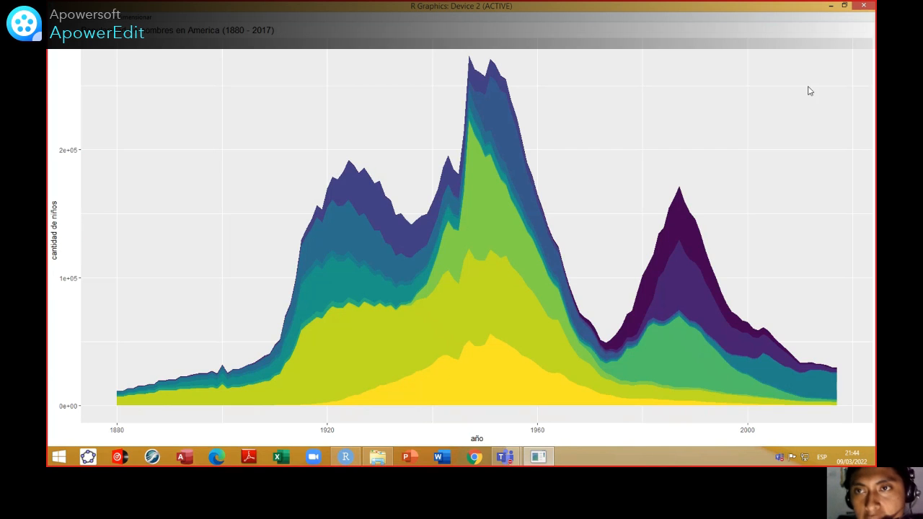
{"action": "left_click", "coordinate": [830, 6]}
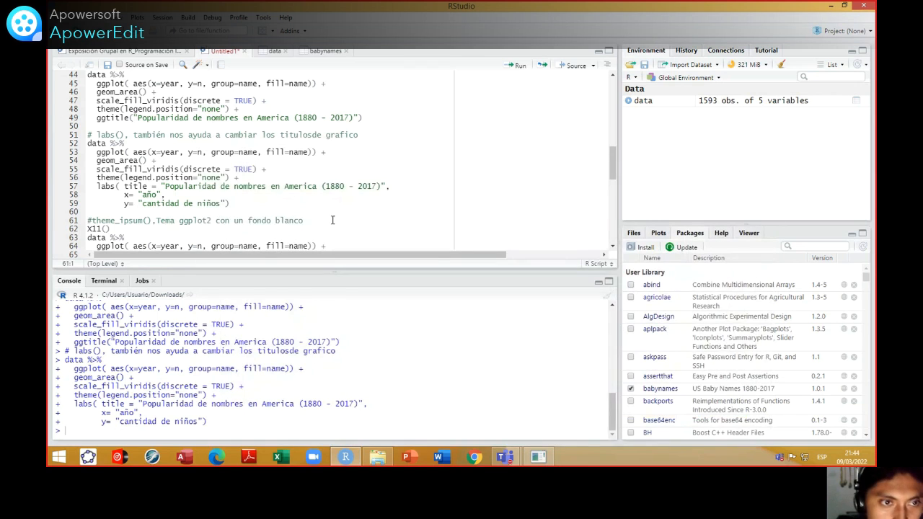
{"action": "left_click", "coordinate": [110, 229]}
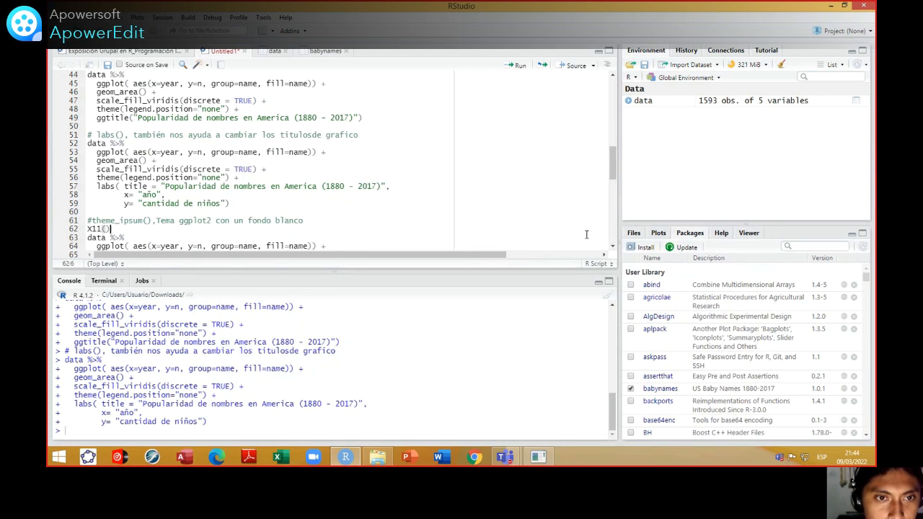
{"action": "left_click", "coordinate": [547, 458]}
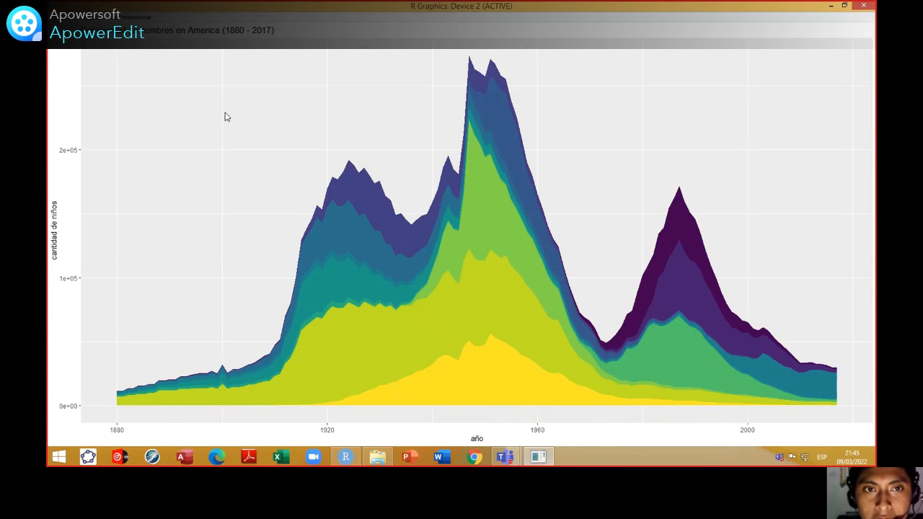
{"action": "left_click", "coordinate": [831, 6]}
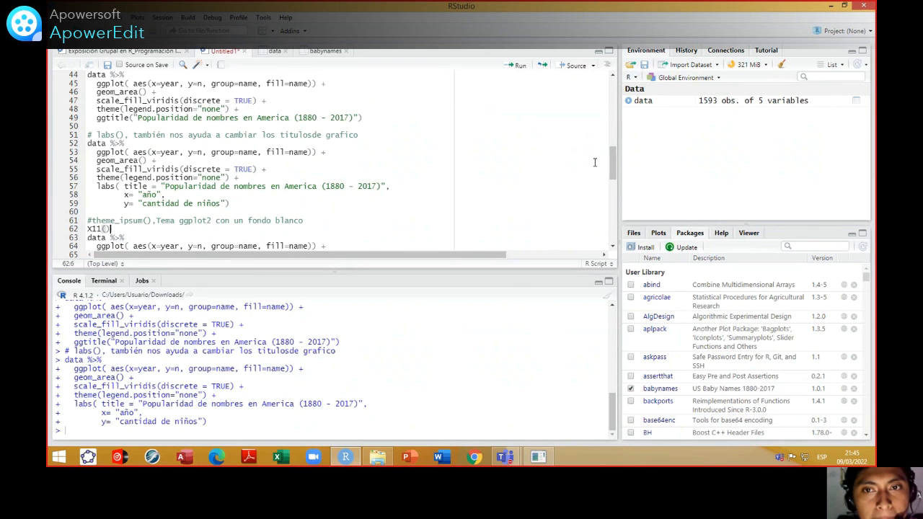
- Run the area chart block that adds theme_ipsum(), examine its white-background chart, and close the graph
{"action": "left_click_drag", "start_coordinate": [615, 169], "coordinate": [505, 183]}
{"action": "left_click", "coordinate": [210, 179]}
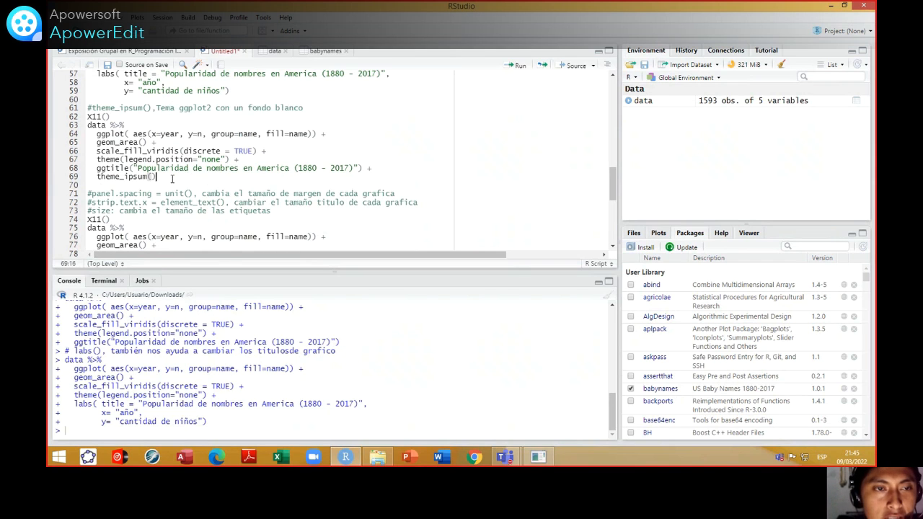
{"action": "left_click", "coordinate": [103, 117]}
{"action": "left_click", "coordinate": [112, 126]}
{"action": "left_click", "coordinate": [520, 65]}
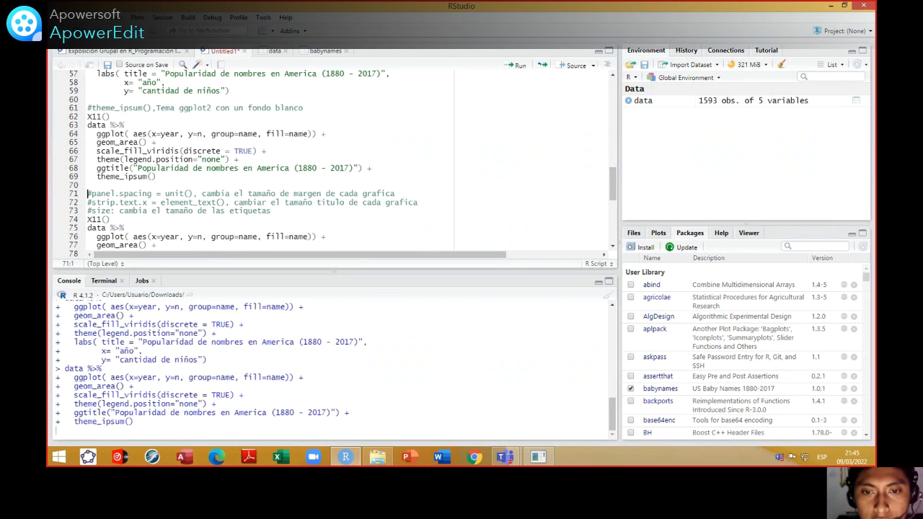
{"action": "mouse_move", "coordinate": [538, 456]}
{"action": "left_click", "coordinate": [555, 426]}
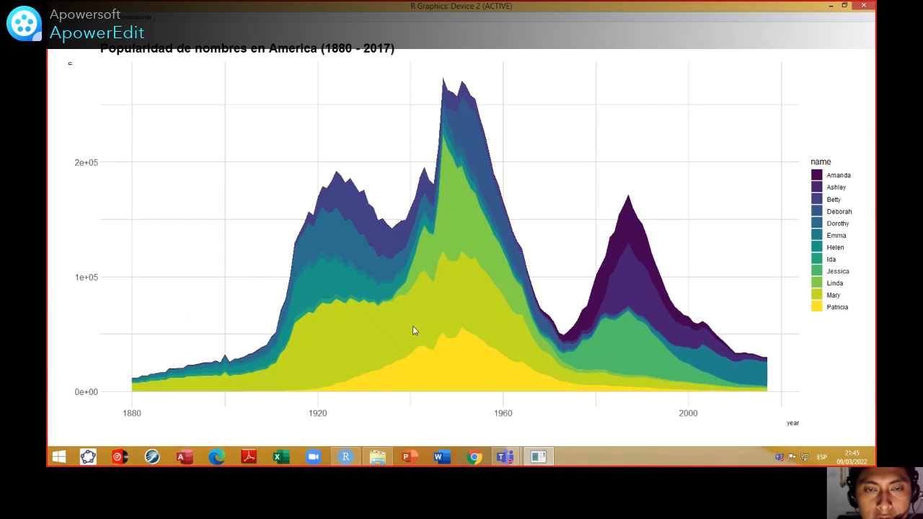
{"action": "mouse_move", "coordinate": [539, 461]}
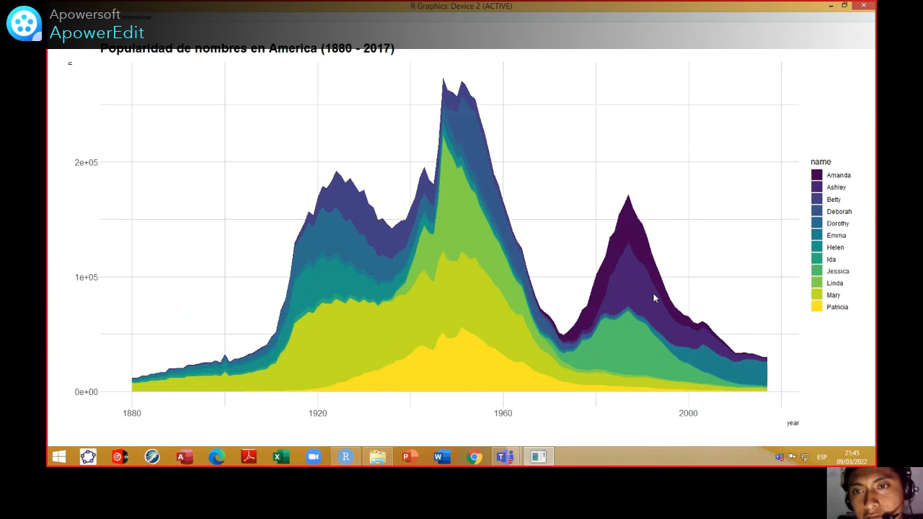
{"action": "left_click", "coordinate": [864, 6]}
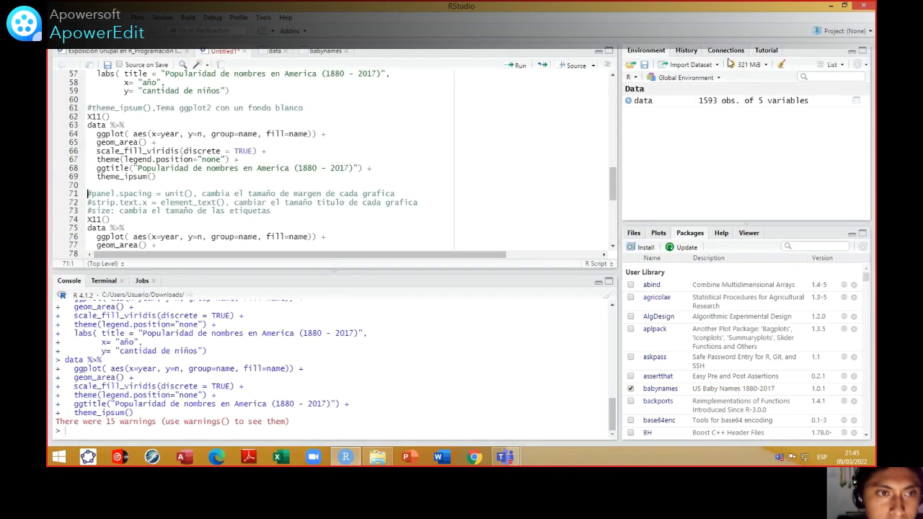
- Run the X11() line under the panel.spacing and strip.text.x comments to open a new graphics window
{"action": "left_click", "coordinate": [612, 247]}
{"action": "left_click", "coordinate": [612, 247]}
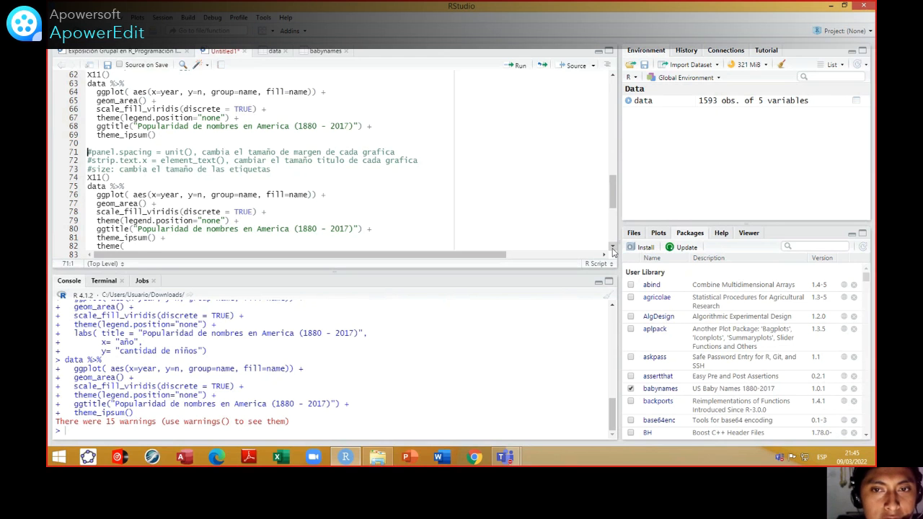
{"action": "scroll", "coordinate": [612, 250], "scroll_direction": "down", "scroll_amount": 2}
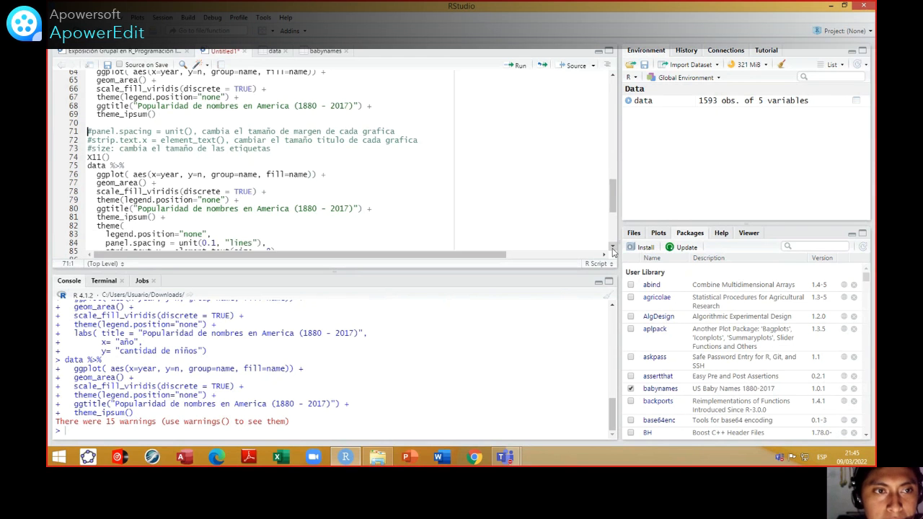
{"action": "left_click", "coordinate": [135, 137]}
{"action": "left_click", "coordinate": [516, 65]}
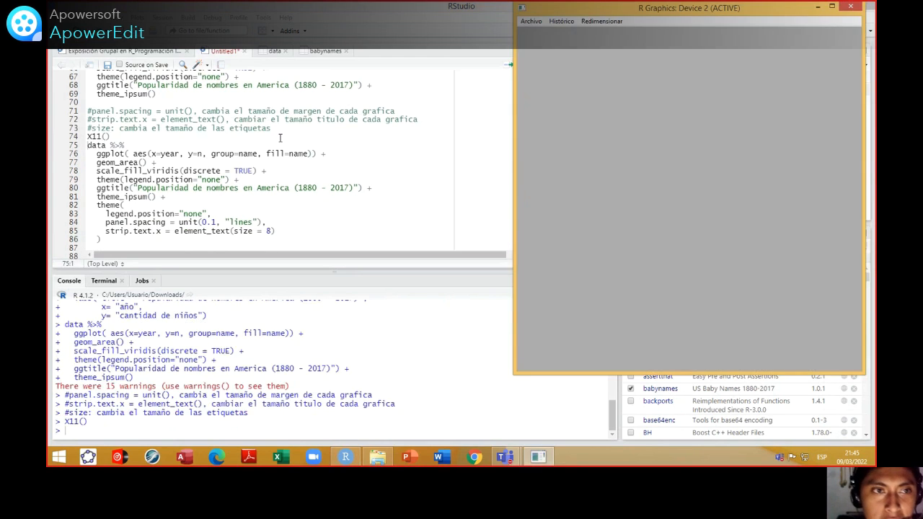
- Run the area chart block whose theme() sets legend.position="none", panel.spacing = unit(0.1, "lines") and strip.text.x = element_text(size = 8)
{"action": "left_click", "coordinate": [115, 145]}
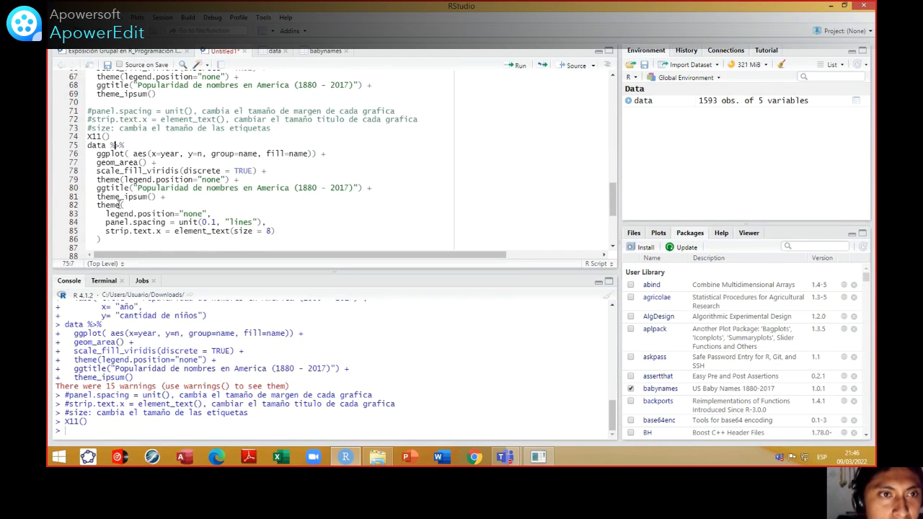
{"action": "left_click", "coordinate": [253, 222]}
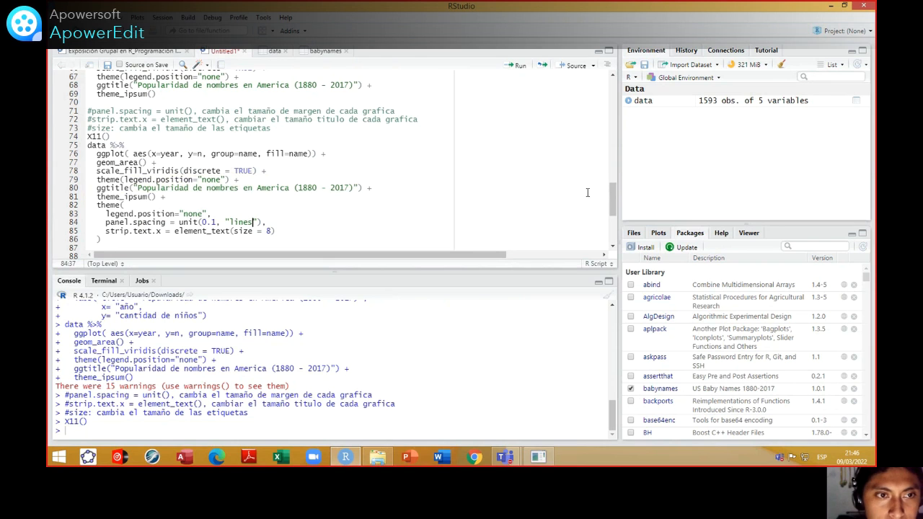
{"action": "left_click_drag", "start_coordinate": [610, 193], "coordinate": [609, 194]}
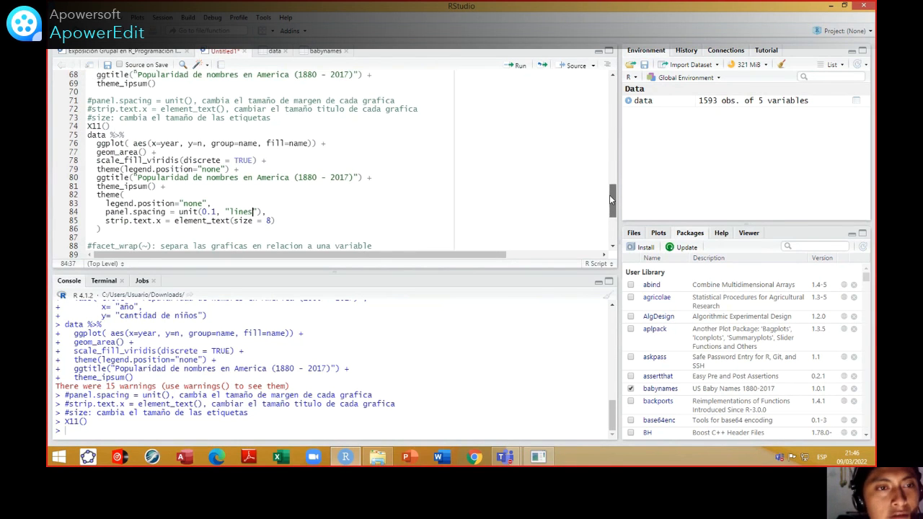
{"action": "left_click", "coordinate": [106, 204]}
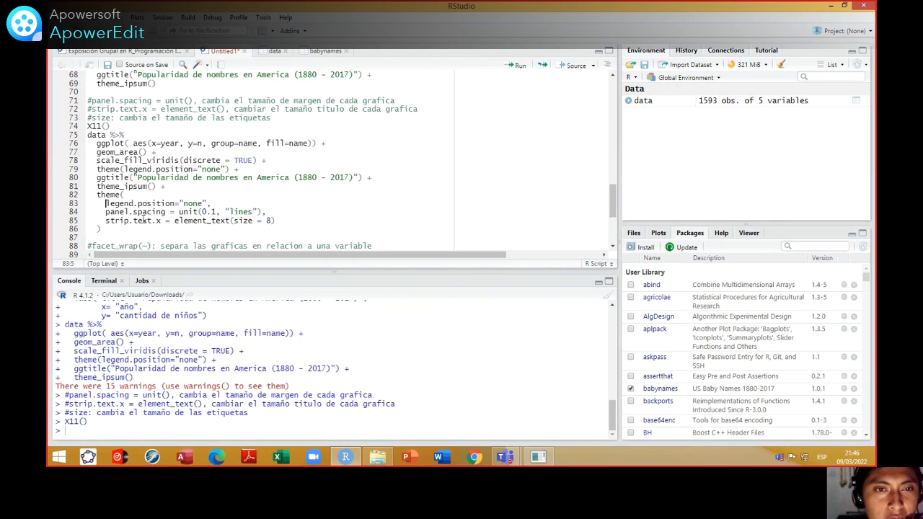
{"action": "left_click", "coordinate": [211, 219]}
{"action": "left_click", "coordinate": [516, 65]}
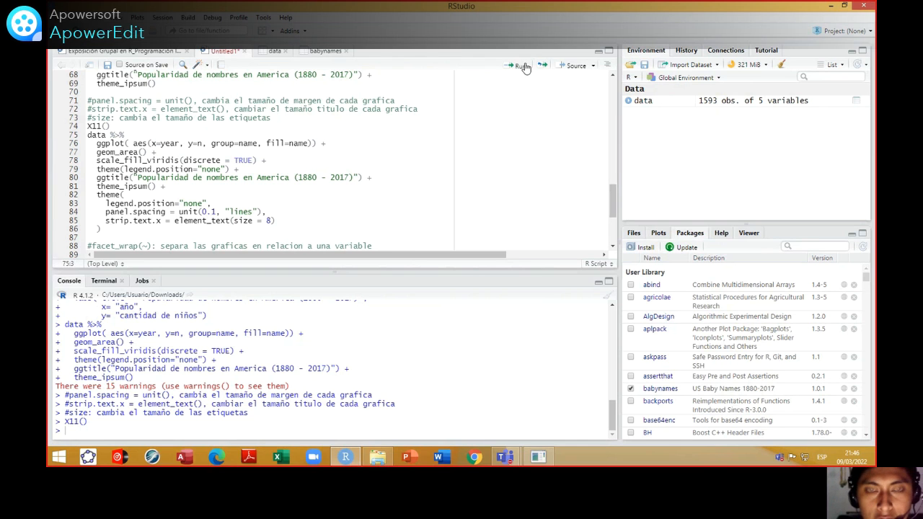
- Enlarge the chart drawn with the theme() spacing options to full screen, examine it, and minimize the graph
{"action": "left_click", "coordinate": [537, 460]}
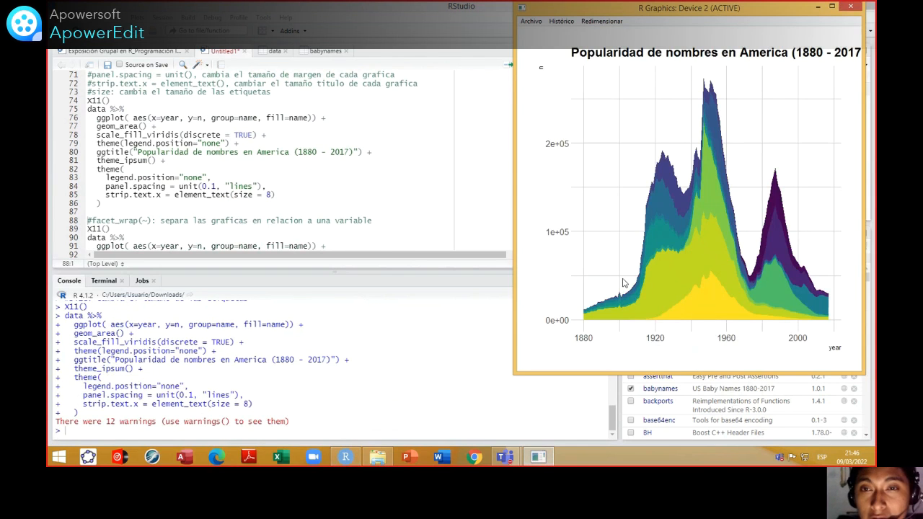
{"action": "left_click", "coordinate": [831, 6]}
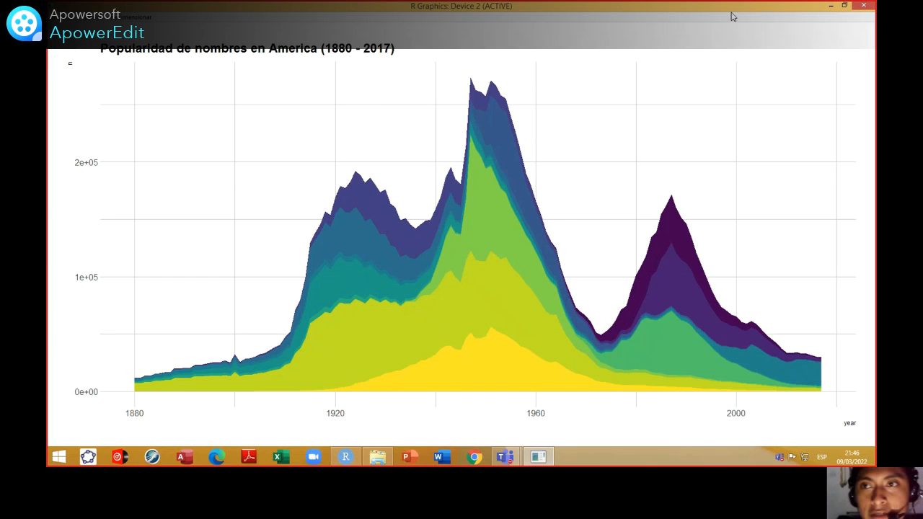
{"action": "left_click", "coordinate": [830, 5]}
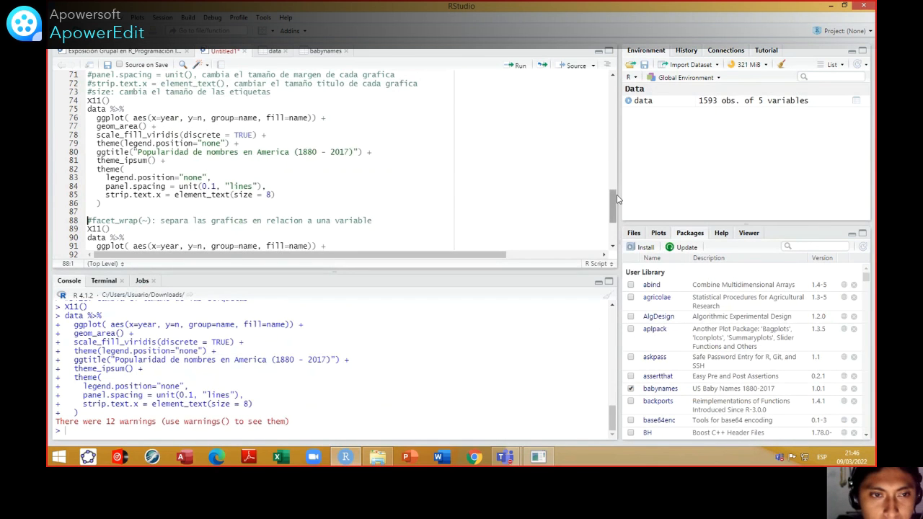
- Run the X11() line under the facet_wrap(~) comment to open another graphics window
{"action": "scroll", "coordinate": [611, 213], "scroll_direction": "down", "scroll_amount": 4}
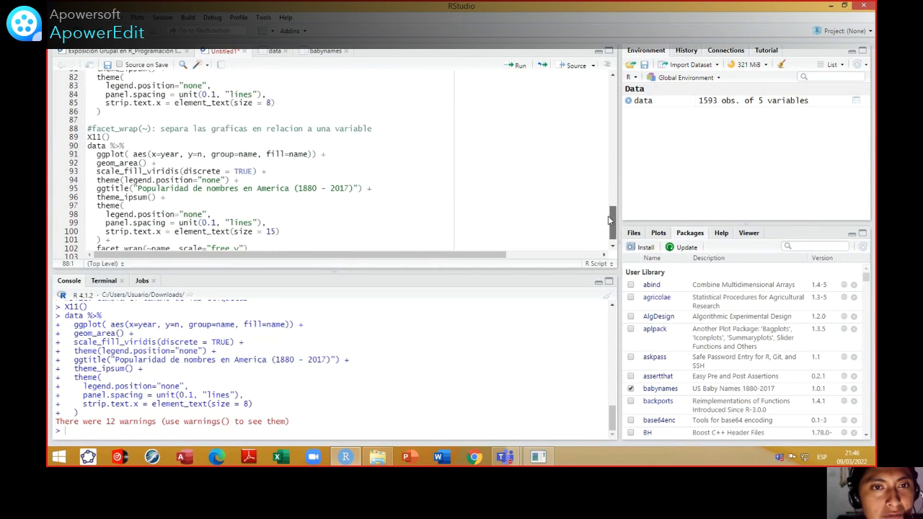
{"action": "scroll", "coordinate": [610, 223], "scroll_direction": "down", "scroll_amount": 1}
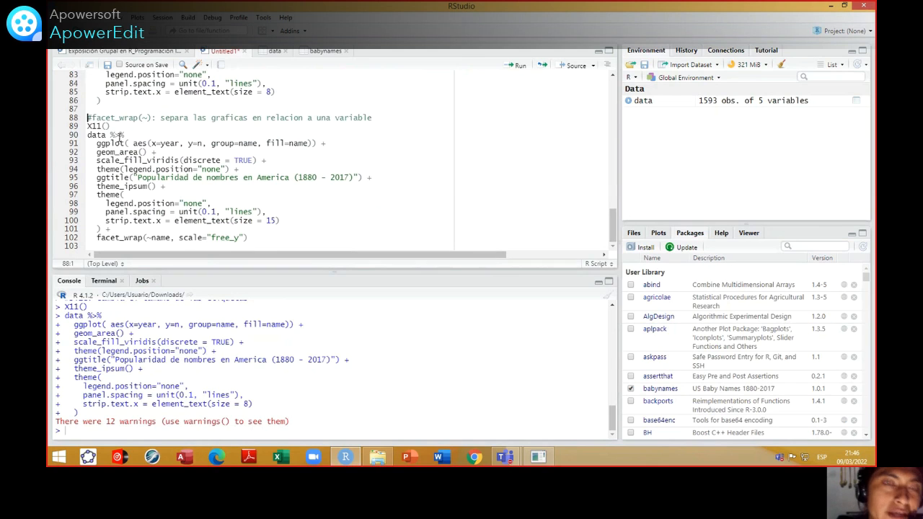
{"action": "left_click", "coordinate": [112, 126]}
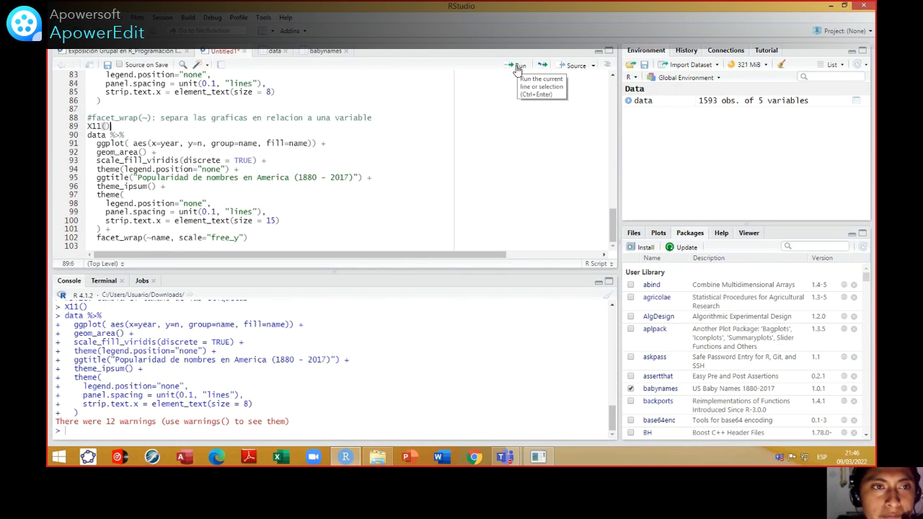
{"action": "left_click", "coordinate": [146, 118]}
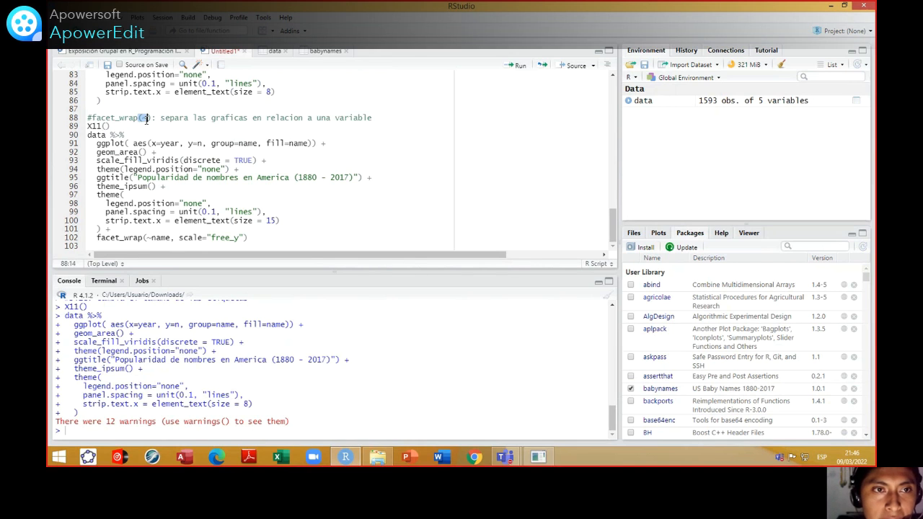
{"action": "left_click", "coordinate": [107, 126]}
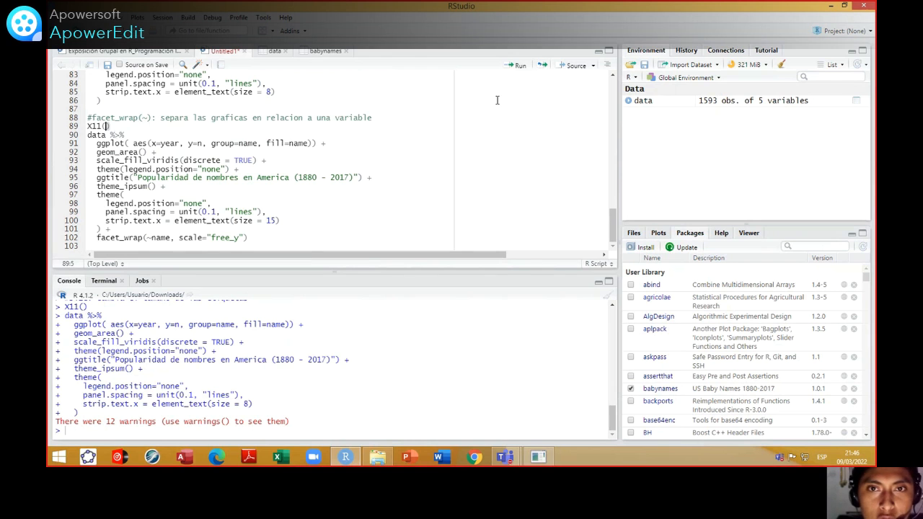
{"action": "left_click", "coordinate": [515, 71]}
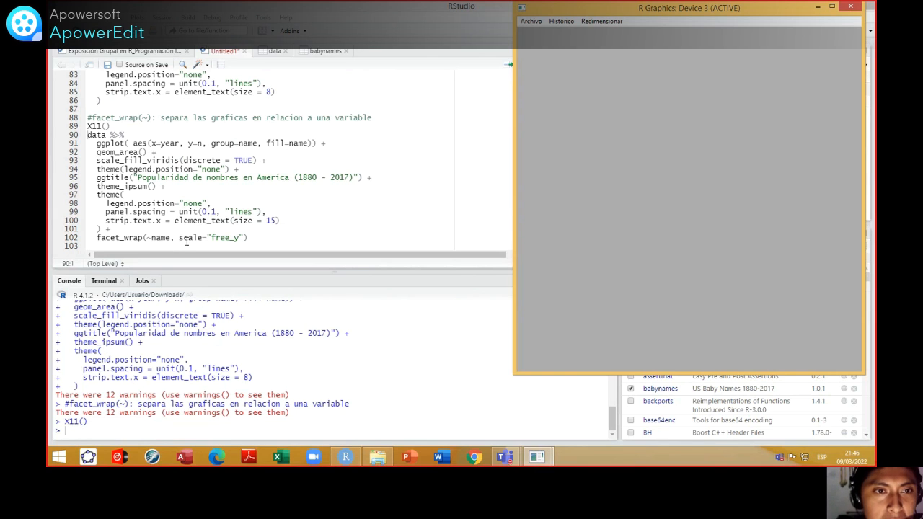
- Run the area chart block ending in facet_wrap(~name, scale="free_y") and enlarge its graph to full screen
{"action": "left_click", "coordinate": [109, 135]}
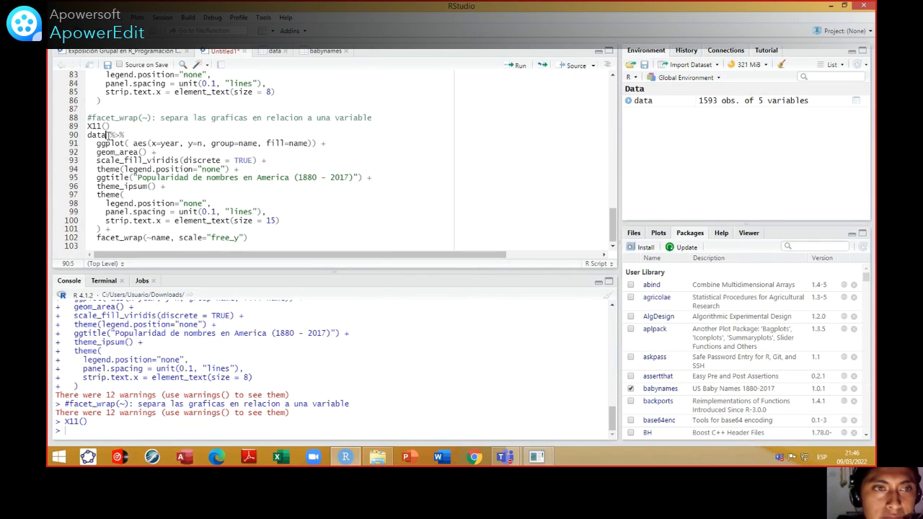
{"action": "left_click", "coordinate": [515, 65]}
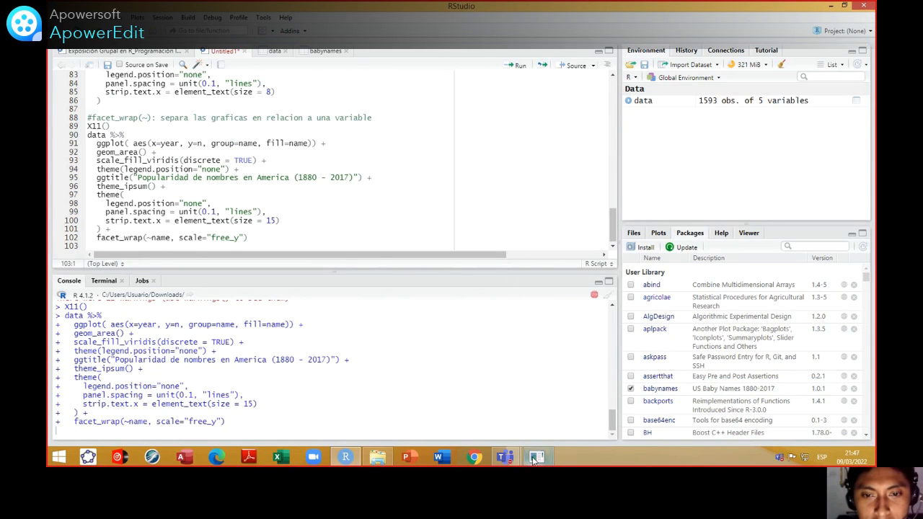
{"action": "mouse_move", "coordinate": [536, 456]}
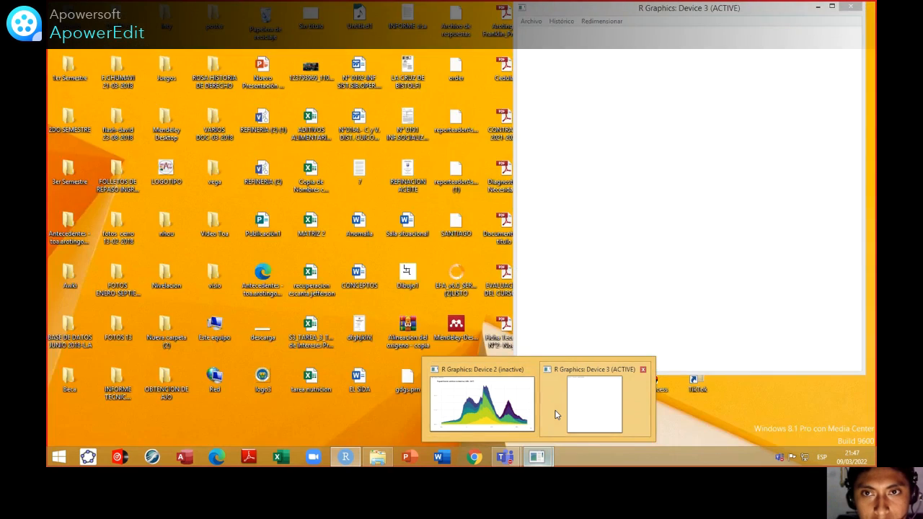
{"action": "left_click", "coordinate": [556, 415]}
{"action": "left_click", "coordinate": [832, 8]}
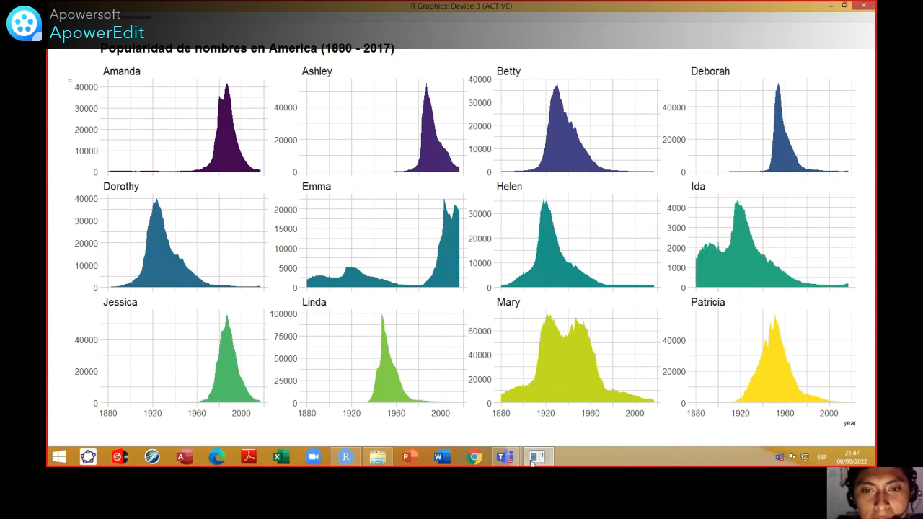
- Compare the faceted graph in Device 3 with the single stacked area chart in Device 2, and return to the faceted one
{"action": "mouse_move", "coordinate": [536, 457]}
{"action": "left_click", "coordinate": [478, 396]}
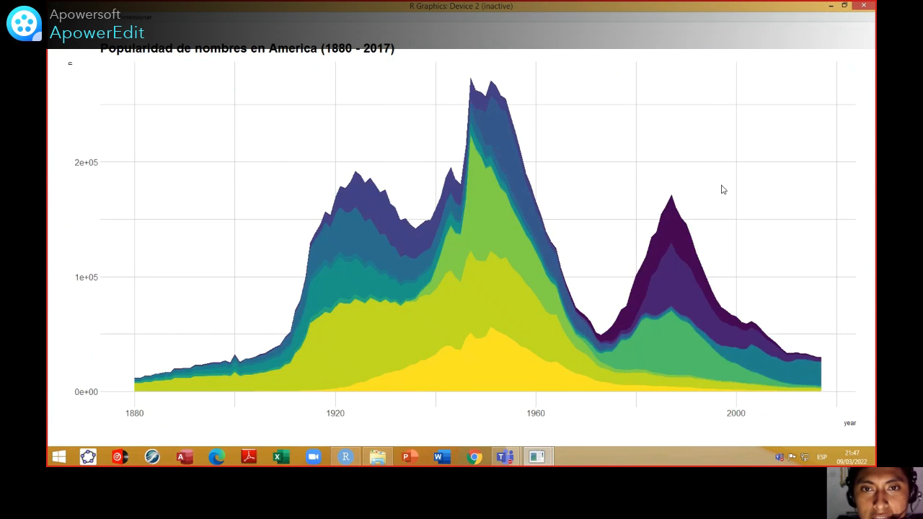
{"action": "mouse_move", "coordinate": [535, 457]}
{"action": "left_click", "coordinate": [596, 415]}
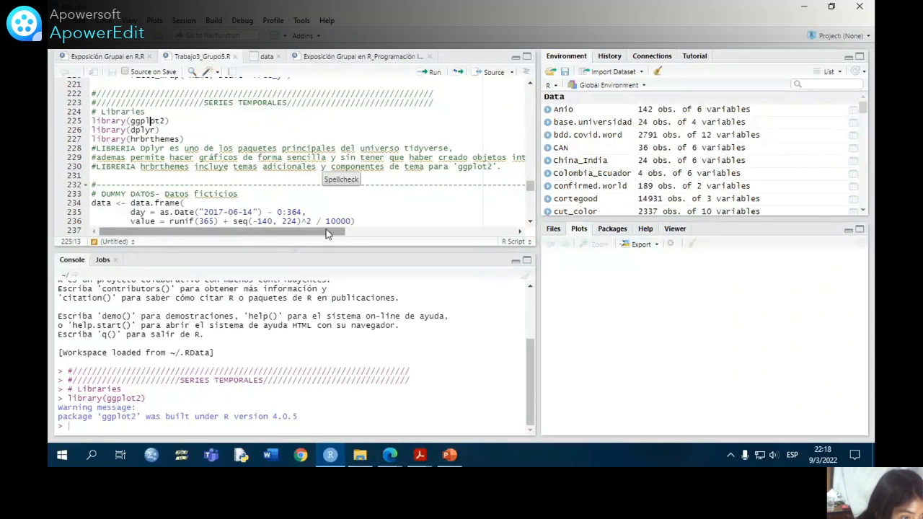
- Load the ggplot2, dplyr and hrbrthemes libraries from the SERIES TEMPORALES section of Trabajo3_Grupo5.R
{"action": "mouse_move", "coordinate": [324, 231]}
{"action": "left_mouse_down"}
{"action": "mouse_move", "coordinate": [354, 232]}
{"action": "mouse_move", "coordinate": [325, 233]}
{"action": "left_mouse_up"}
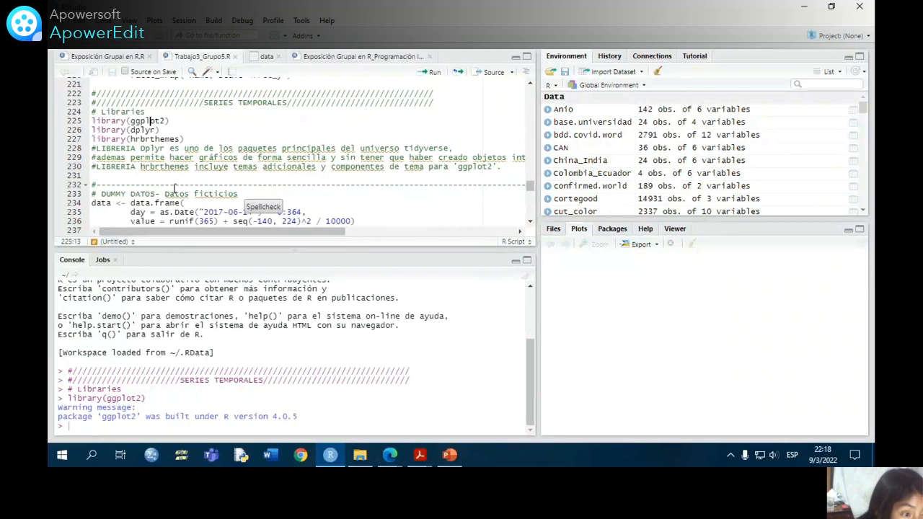
{"action": "left_click", "coordinate": [113, 123]}
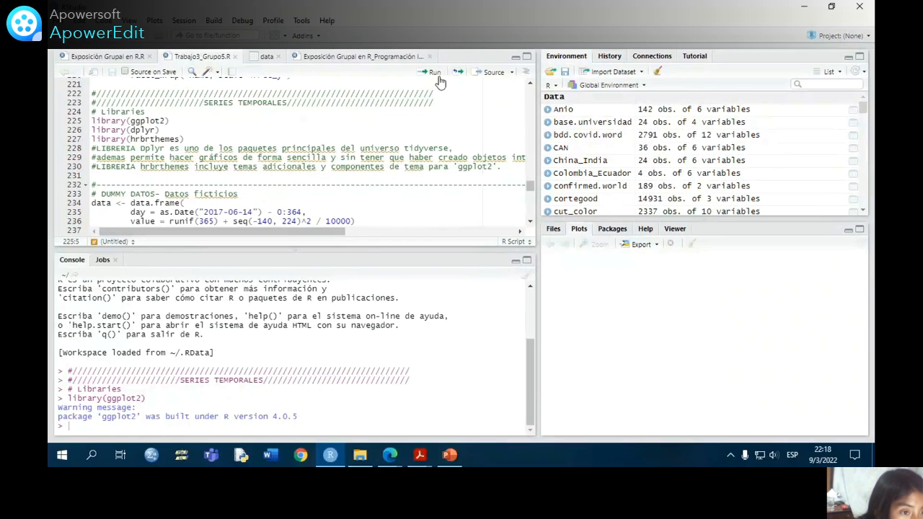
{"action": "left_click", "coordinate": [427, 75]}
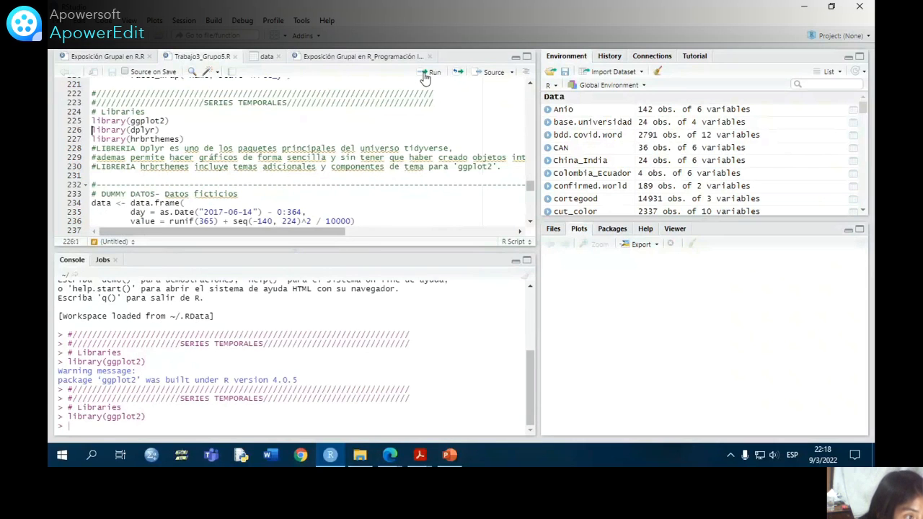
{"action": "left_click", "coordinate": [426, 75]}
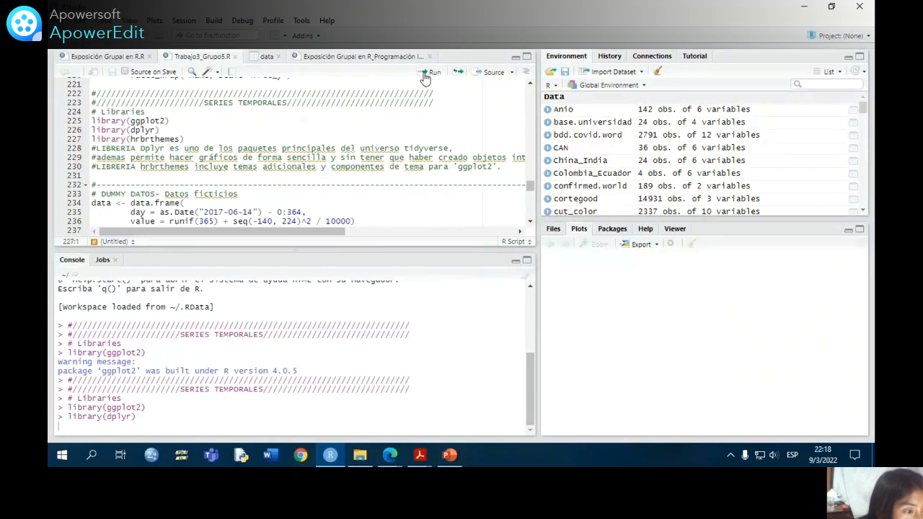
{"action": "left_click", "coordinate": [426, 76]}
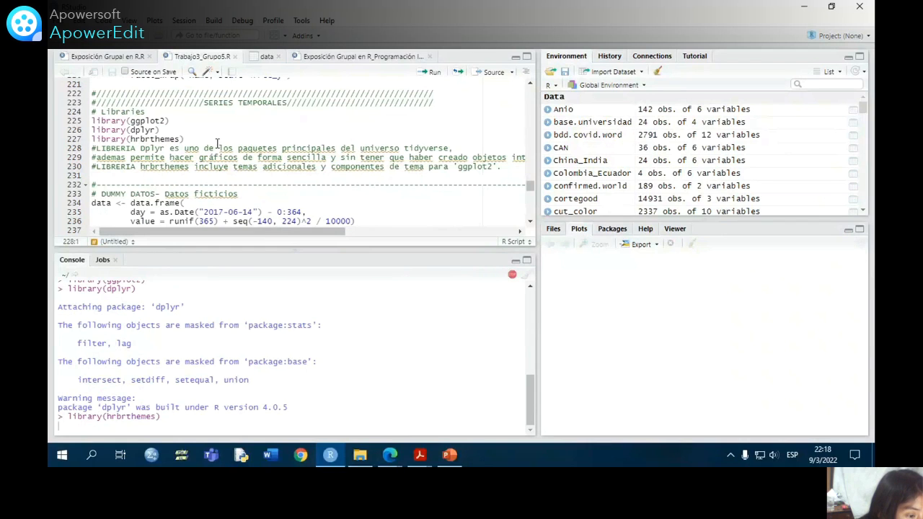
- Run the dummy data frame block with day = as.Date("2017-06-14") - 0:364 and value = runif(365) + seq(-140, 224)^2 / 10000
{"action": "left_click", "coordinate": [424, 76]}
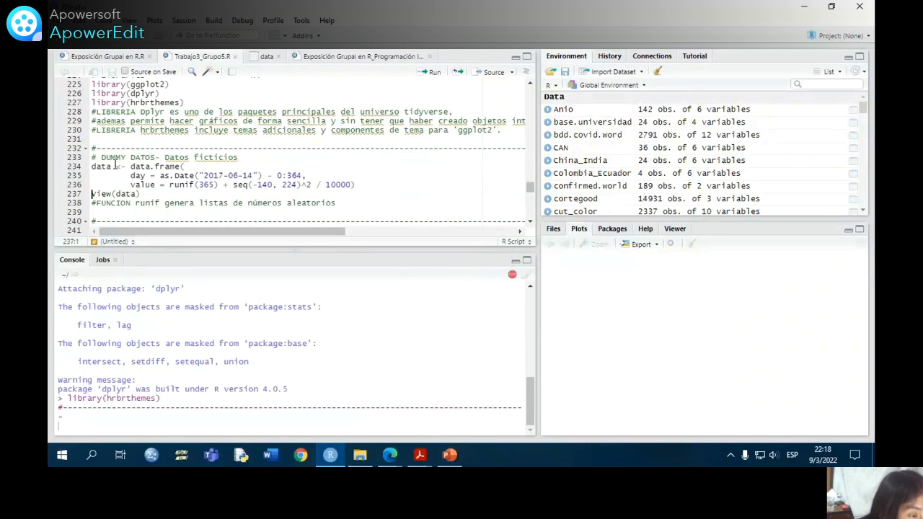
{"action": "left_click", "coordinate": [90, 166]}
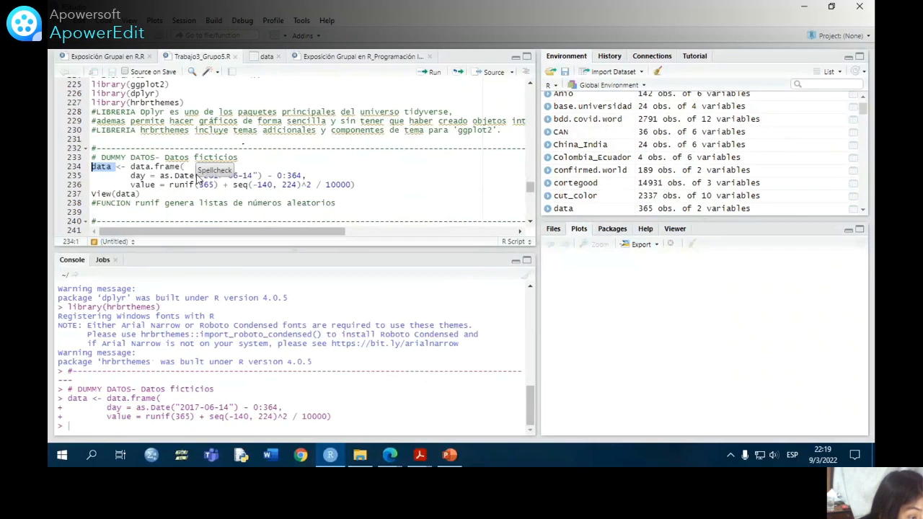
{"action": "left_click", "coordinate": [169, 166]}
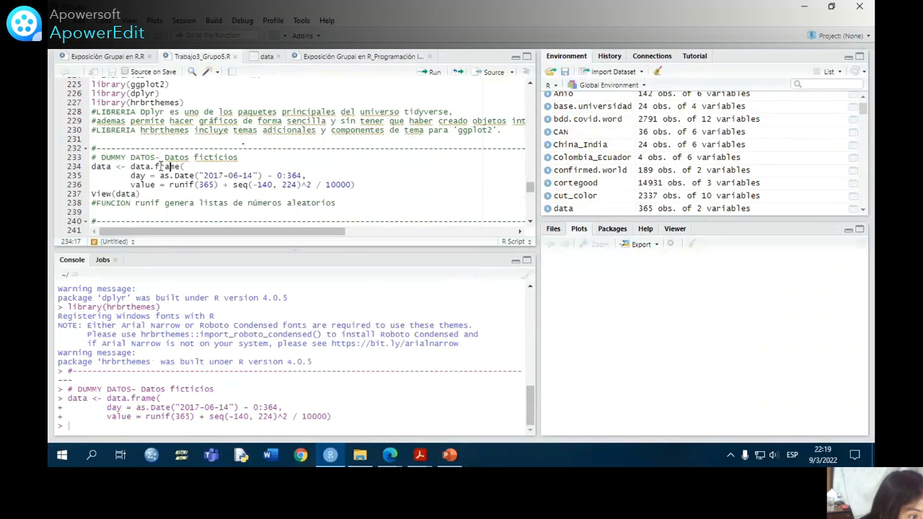
{"action": "left_click", "coordinate": [110, 166]}
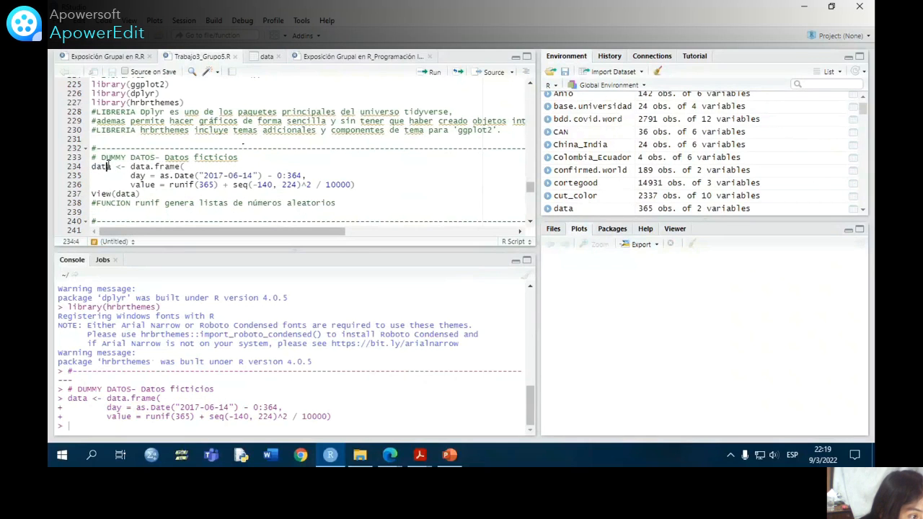
{"action": "left_click", "coordinate": [430, 72]}
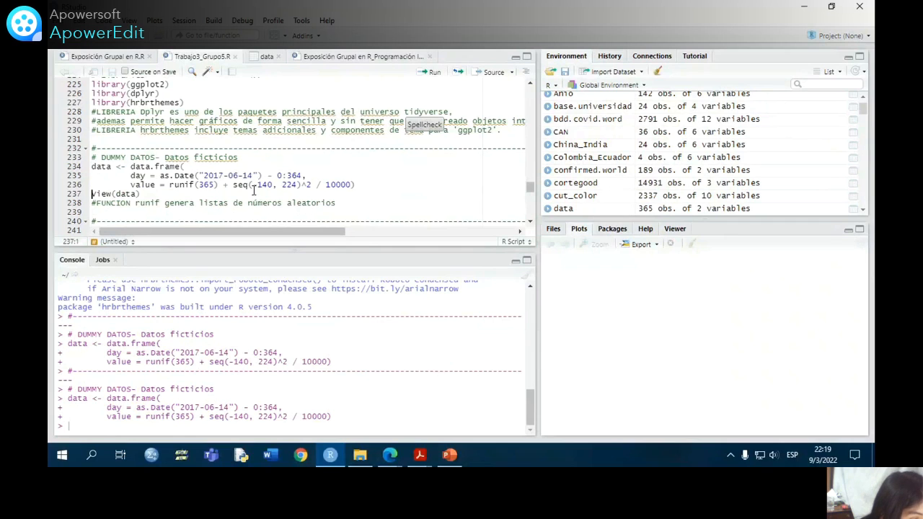
- Run the bubble plot comment and its X11() line to open a graphics window for the time series chart
{"action": "scroll", "coordinate": [257, 191], "scroll_direction": "down", "scroll_amount": 2}
{"action": "scroll", "coordinate": [258, 191], "scroll_direction": "down", "scroll_amount": 2}
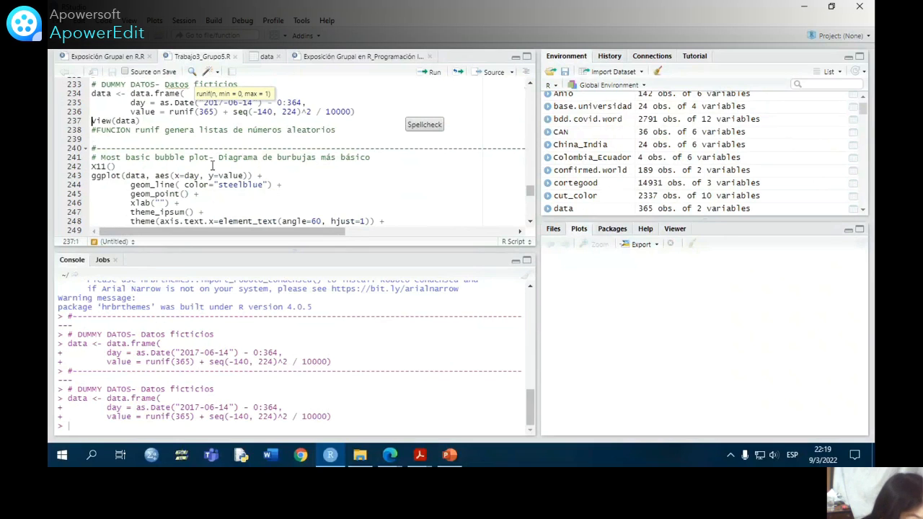
{"action": "left_click", "coordinate": [126, 158]}
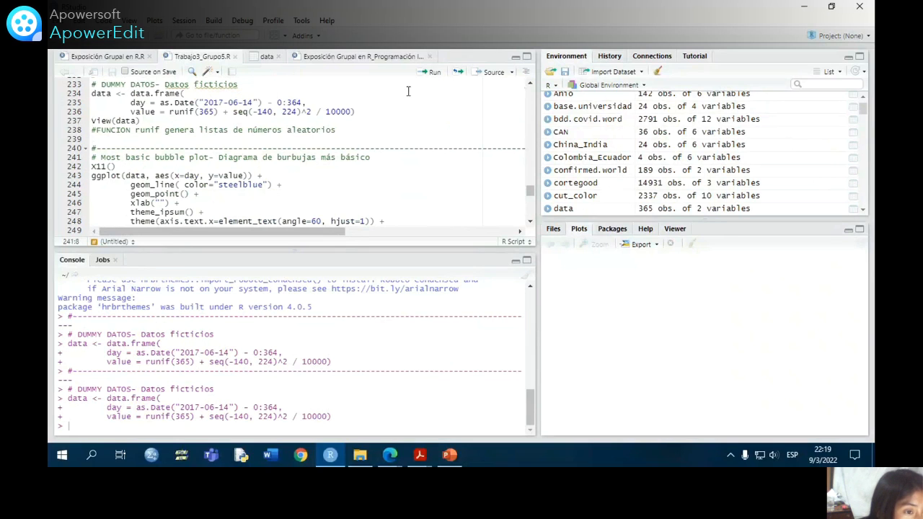
{"action": "left_click", "coordinate": [435, 73]}
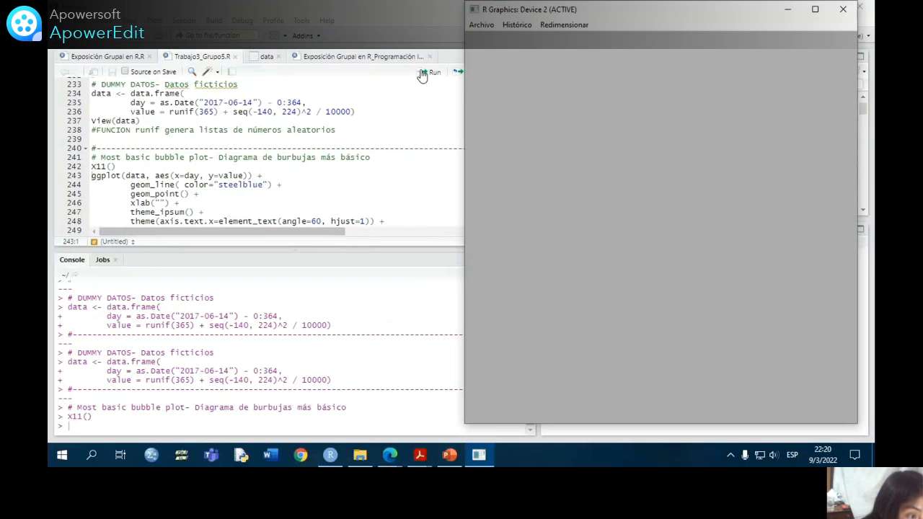
- Change the geom_line color in the basic bubble plot code from steelblue to "red"
{"action": "scroll", "coordinate": [384, 134], "scroll_direction": "down", "scroll_amount": 2}
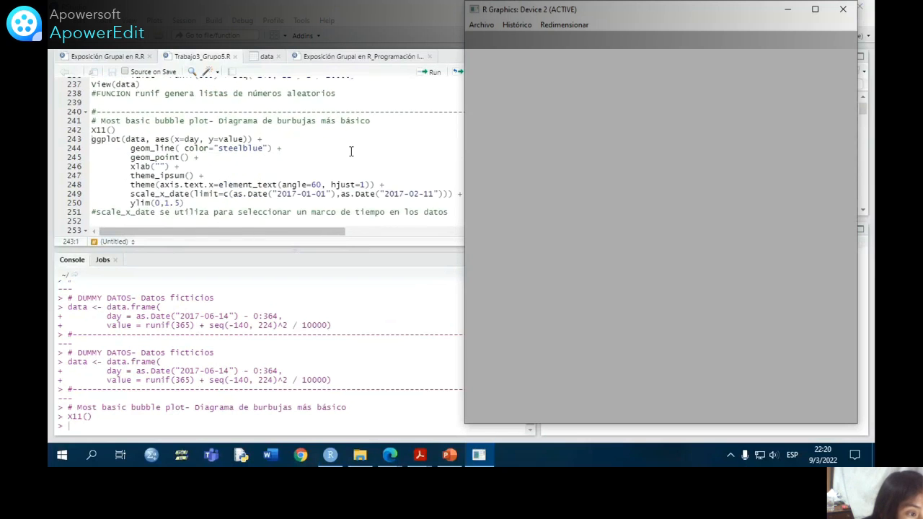
{"action": "scroll", "coordinate": [350, 149], "scroll_direction": "down", "scroll_amount": 2}
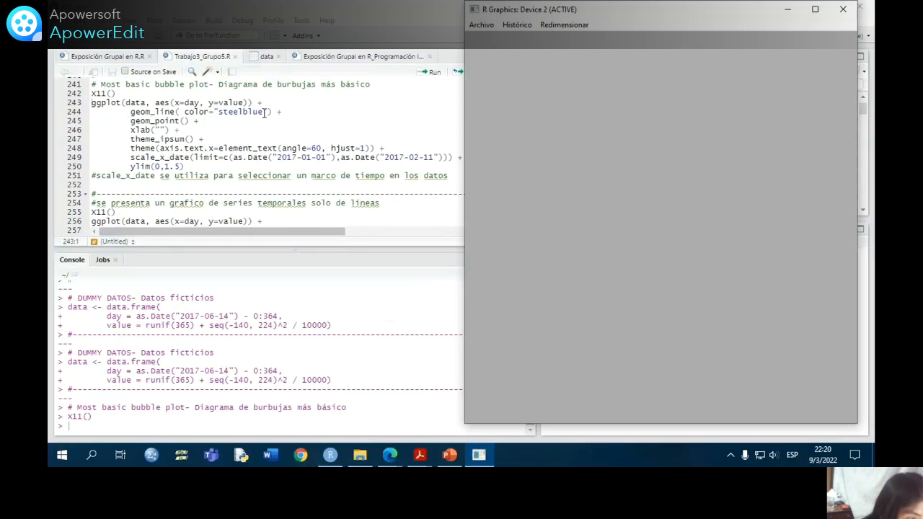
{"action": "left_click_drag", "start_coordinate": [263, 111], "coordinate": [218, 113]}
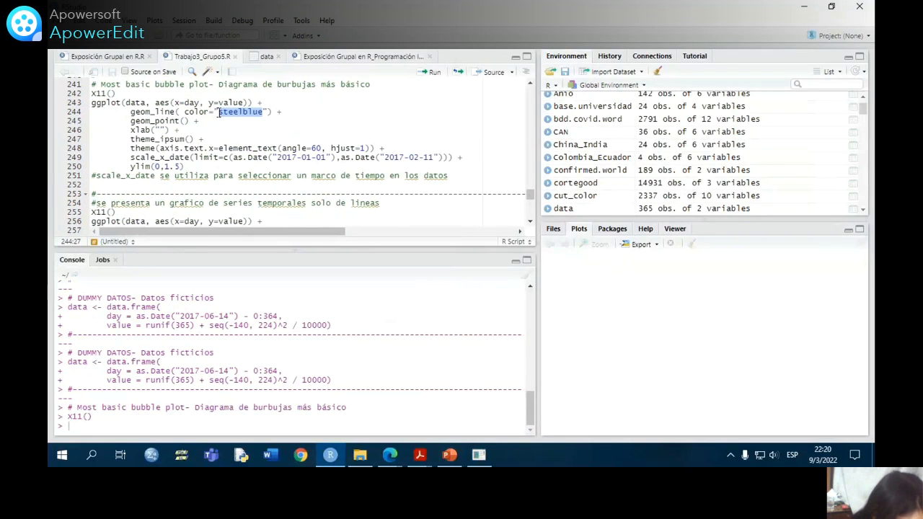
{"action": "type", "text": "RED"}
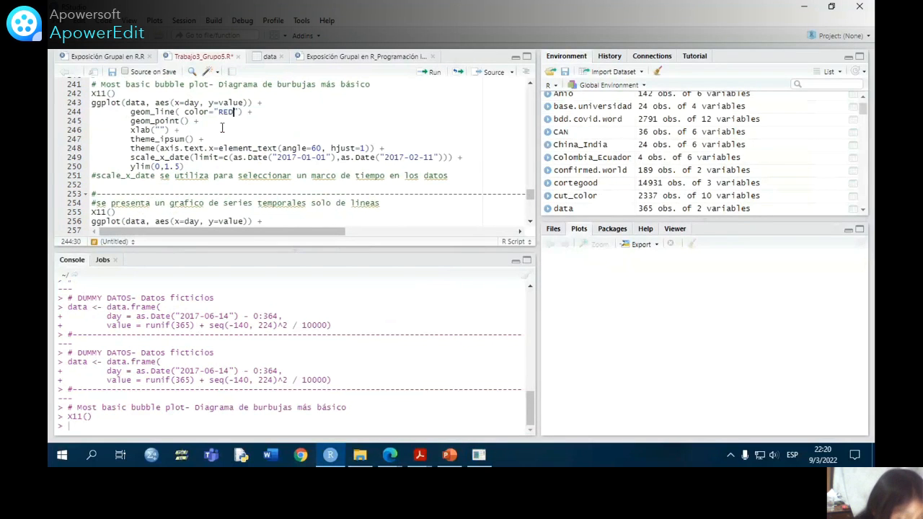
{"action": "key", "text": "BackSpace"}
{"action": "key", "text": "BackSpace"}
{"action": "key", "text": "BackSpace"}
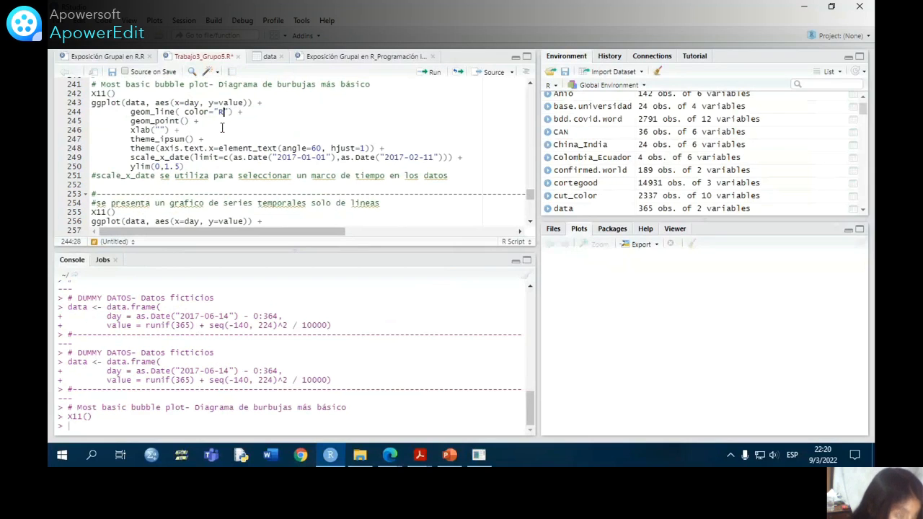
{"action": "type", "text": "red"}
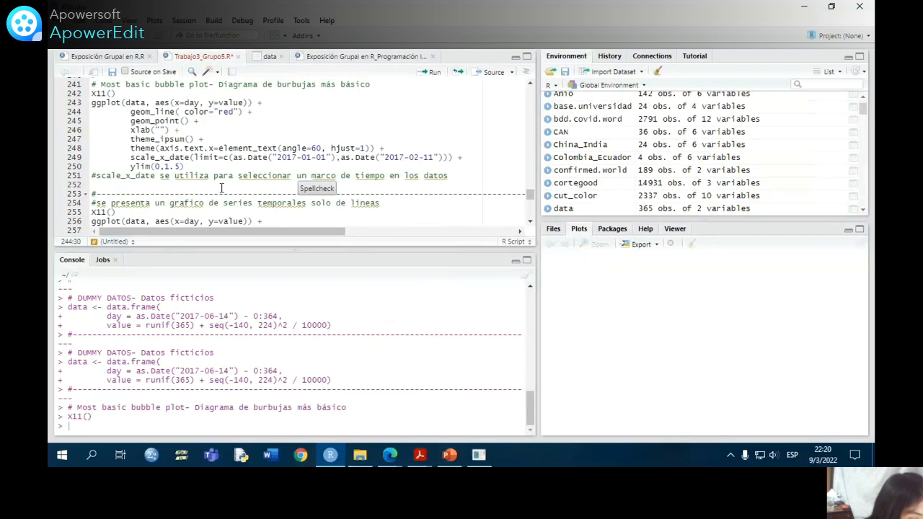
- Run the bubble plot's ggplot block with geom_point, theme_ipsum, scale_x_date and ylim(0,1.5), and view the chart in Device 2
{"action": "left_click", "coordinate": [112, 94]}
{"action": "left_click", "coordinate": [436, 73]}
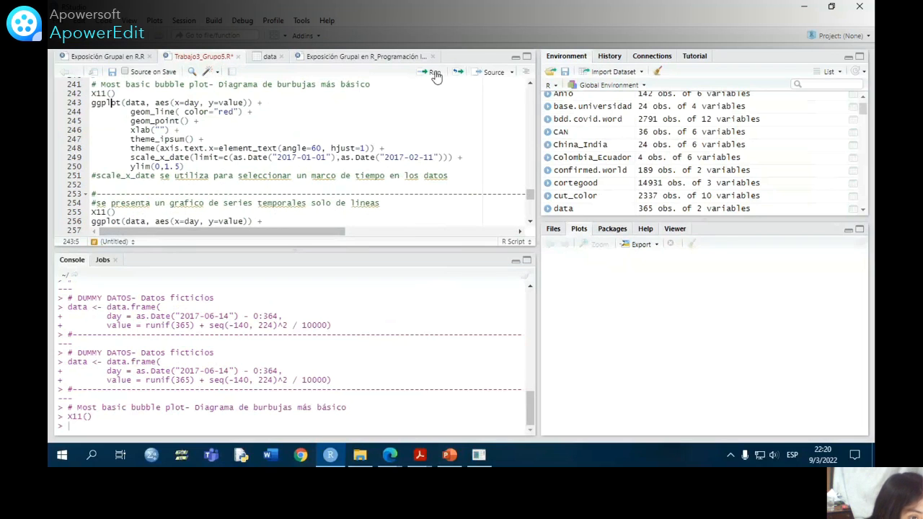
{"action": "left_click", "coordinate": [478, 455]}
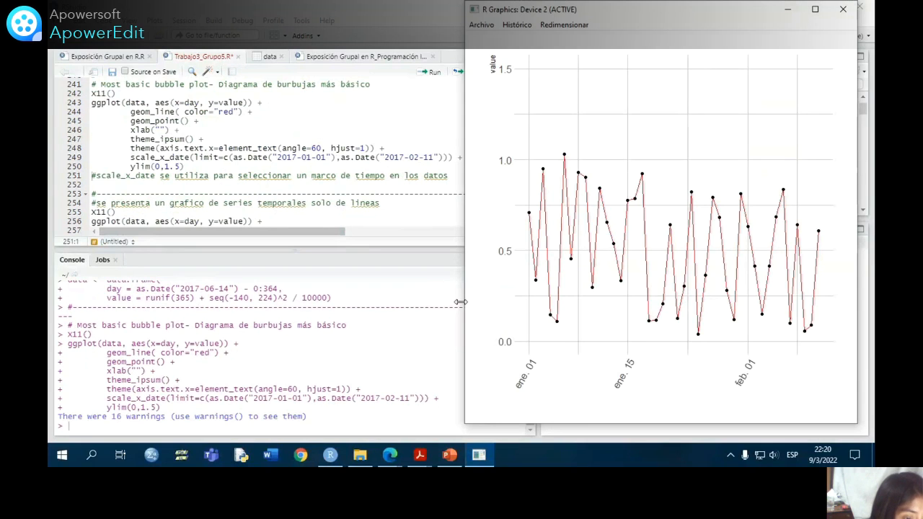
{"action": "scroll", "coordinate": [373, 147], "scroll_direction": "up", "scroll_amount": 1}
{"action": "scroll", "coordinate": [373, 148], "scroll_direction": "up", "scroll_amount": 1}
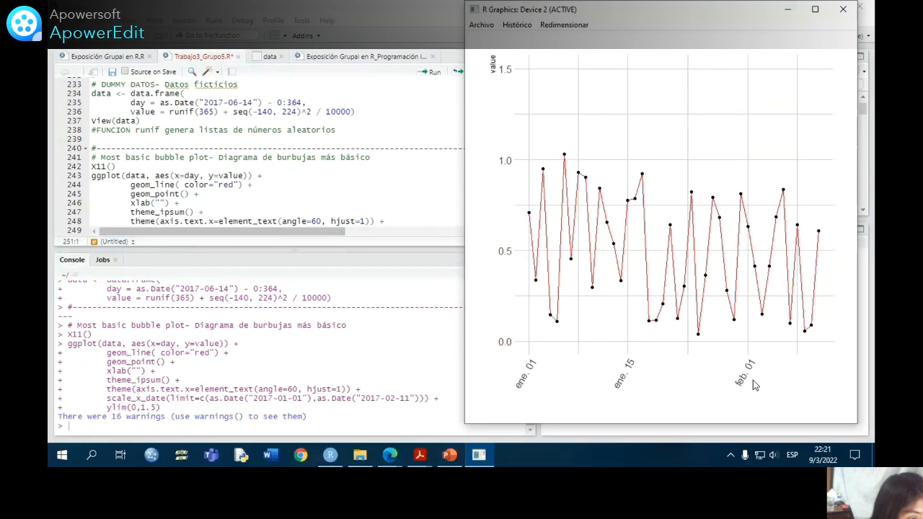
- Set the geom_line color to "blue" in the lines-only time series block
{"action": "scroll", "coordinate": [406, 220], "scroll_direction": "down", "scroll_amount": 3}
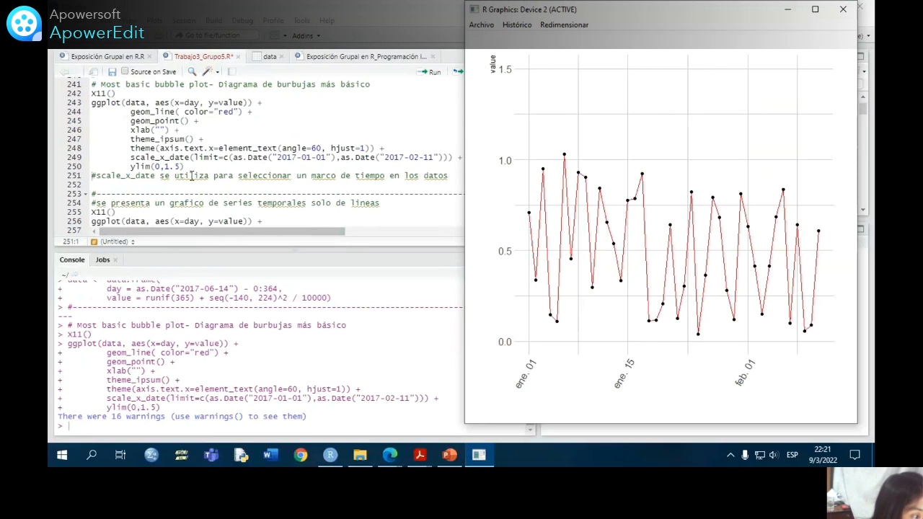
{"action": "scroll", "coordinate": [192, 176], "scroll_direction": "down", "scroll_amount": 2}
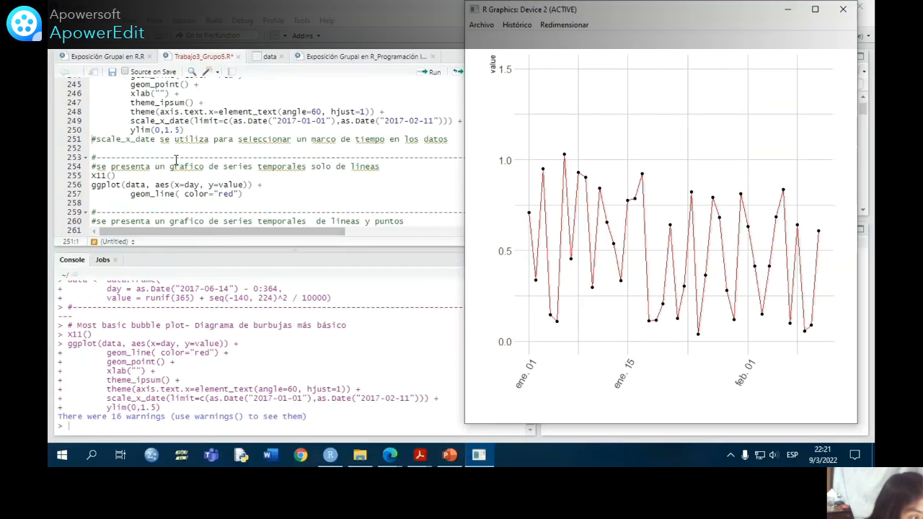
{"action": "left_click", "coordinate": [175, 159]}
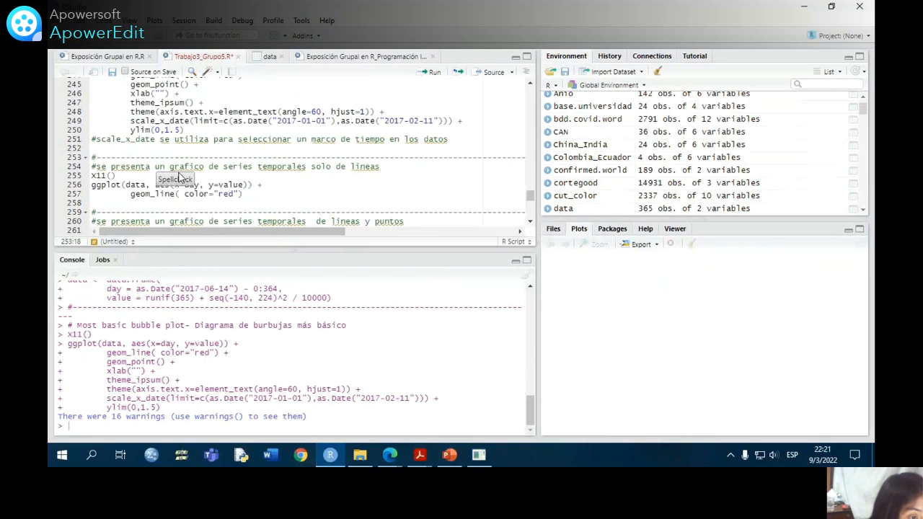
{"action": "left_click", "coordinate": [118, 185]}
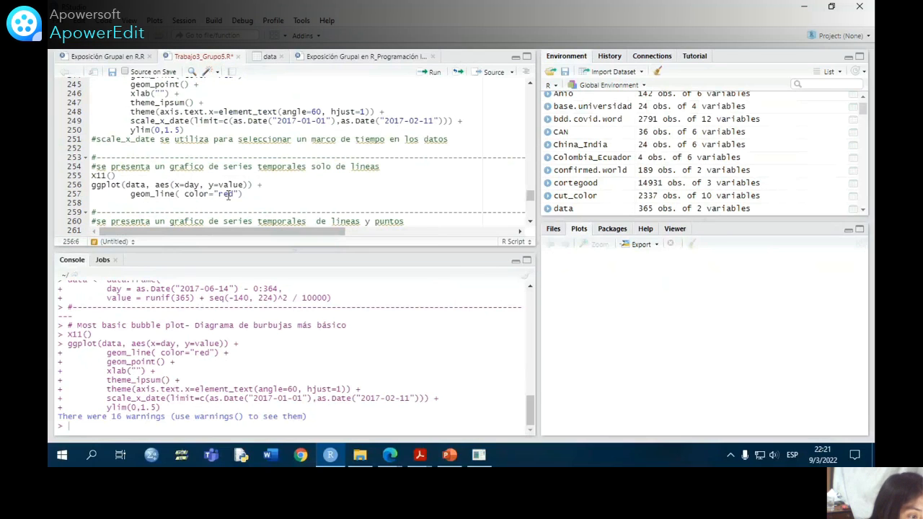
{"action": "left_click_drag", "start_coordinate": [234, 193], "coordinate": [219, 193]}
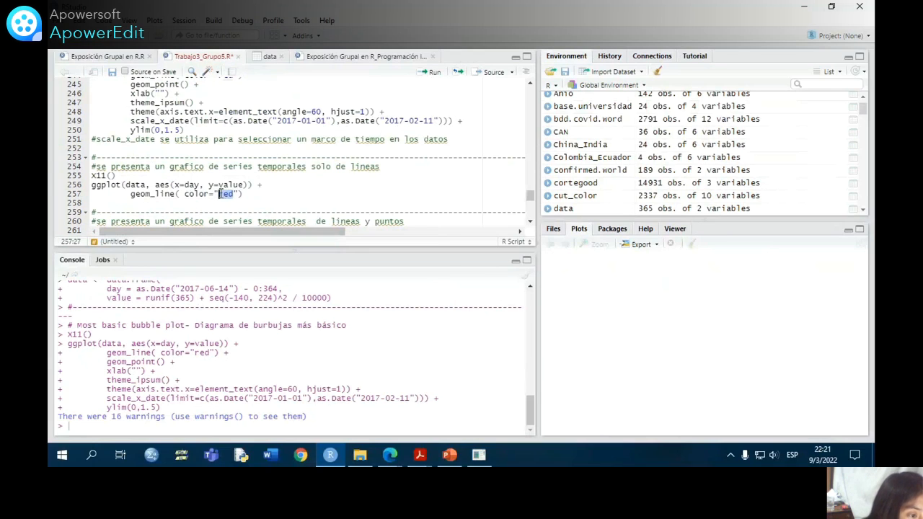
{"action": "type", "text": "blue"}
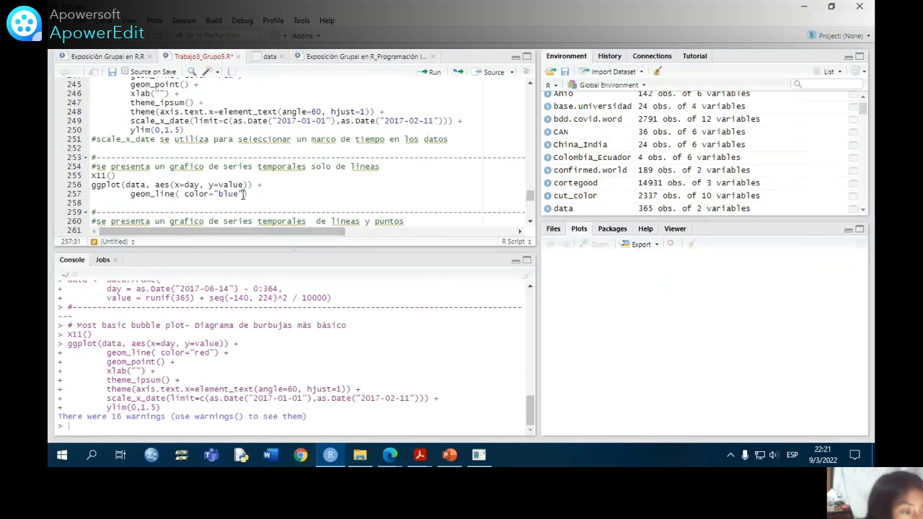
- Run the lines-only time series block including X11(), view its graph full screen, and minimize the graph window
{"action": "left_click_drag", "start_coordinate": [247, 194], "coordinate": [90, 176]}
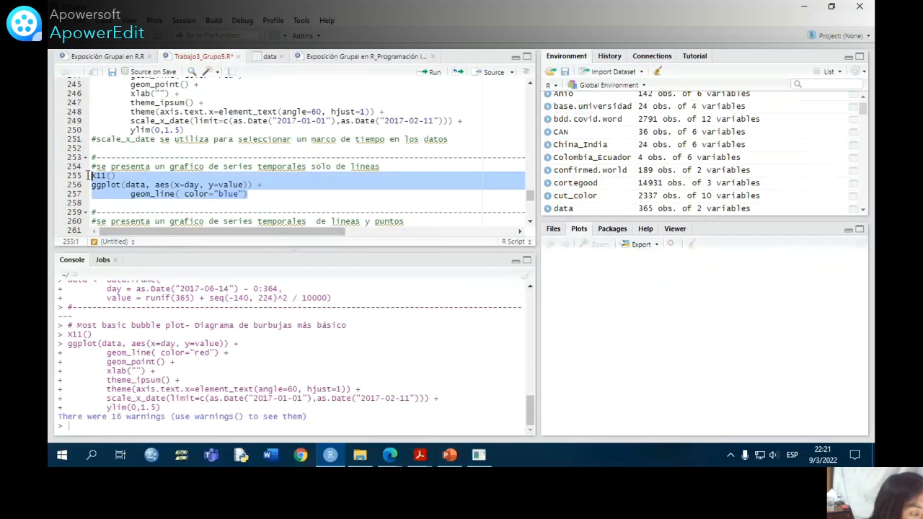
{"action": "left_click", "coordinate": [429, 73]}
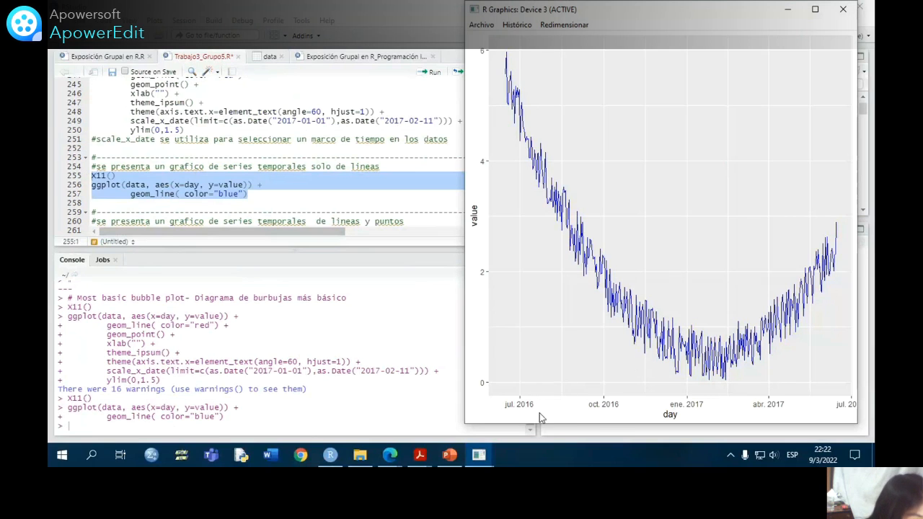
{"action": "left_click", "coordinate": [816, 10]}
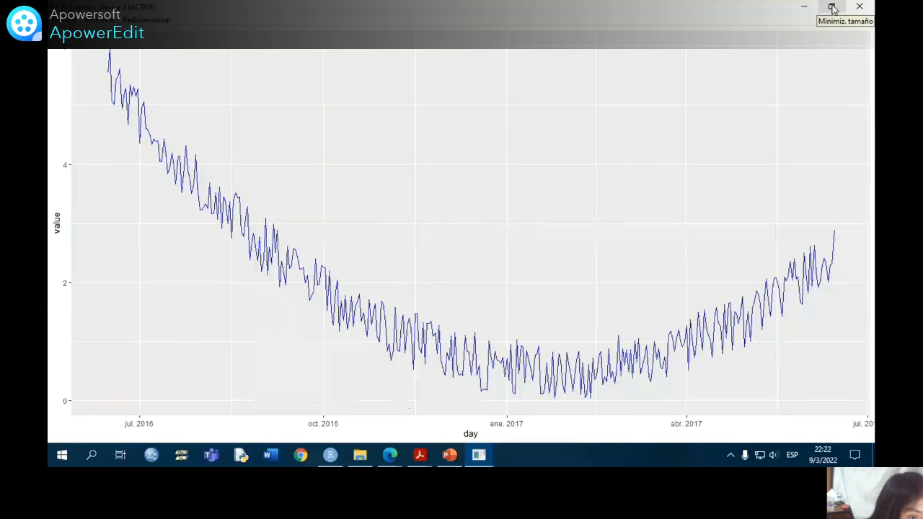
{"action": "left_click", "coordinate": [804, 6]}
- Run the lines and points time series block, which uses geom_line(color="green") and geom_point()
{"action": "left_click", "coordinate": [249, 197]}
{"action": "scroll", "coordinate": [126, 170], "scroll_direction": "down", "scroll_amount": 3}
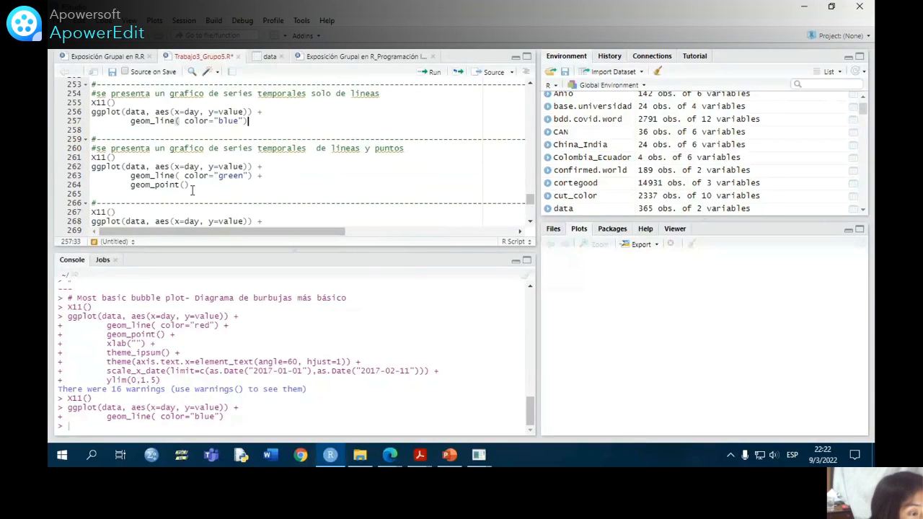
{"action": "left_click_drag", "start_coordinate": [193, 187], "coordinate": [92, 148]}
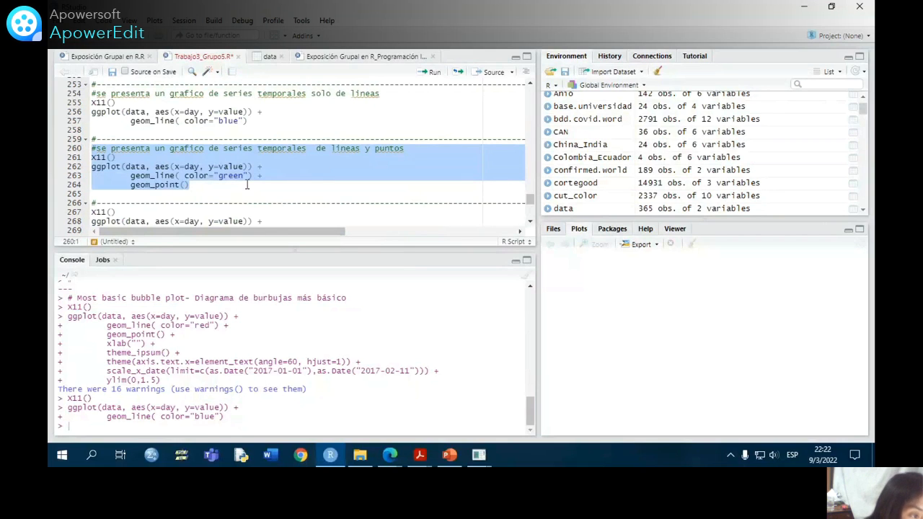
{"action": "left_click", "coordinate": [433, 72]}
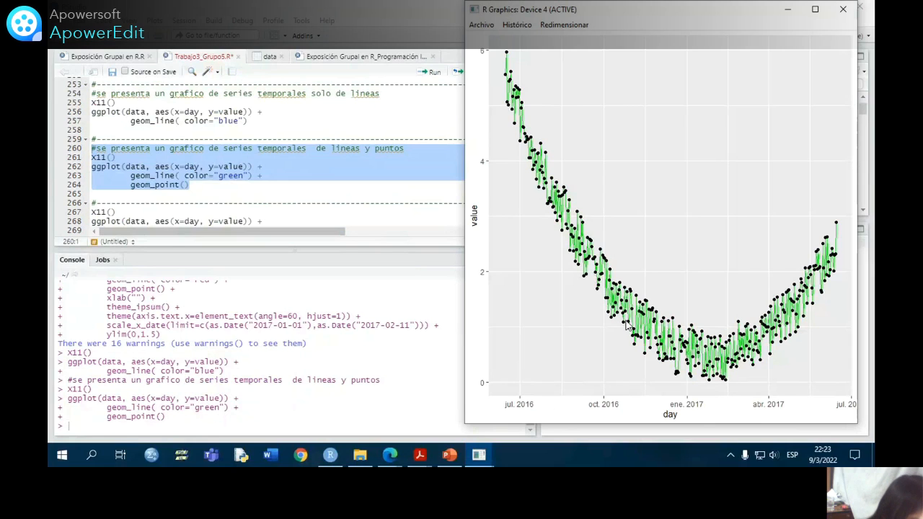
- Set the x-axis label to "day" in xlab() of the brown line plot block
{"action": "left_click", "coordinate": [429, 202]}
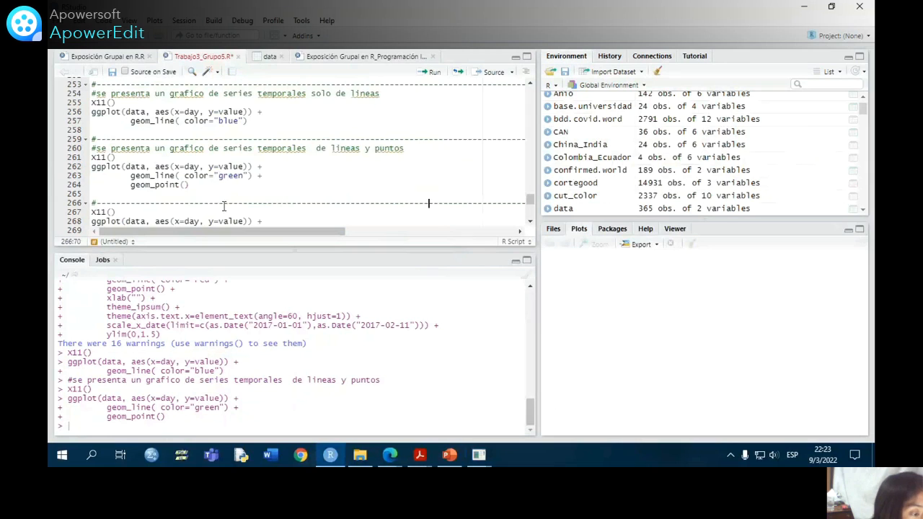
{"action": "scroll", "coordinate": [220, 189], "scroll_direction": "down", "scroll_amount": 3}
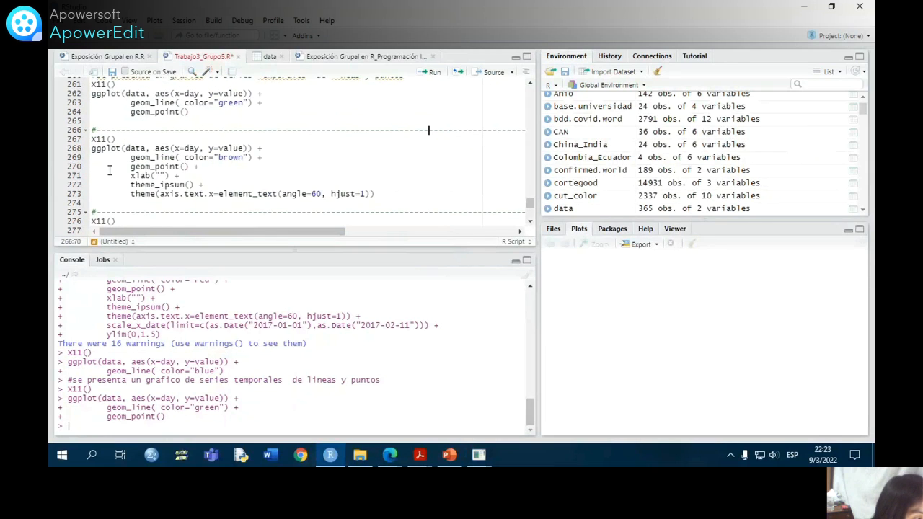
{"action": "left_click_drag", "start_coordinate": [92, 138], "coordinate": [368, 208]}
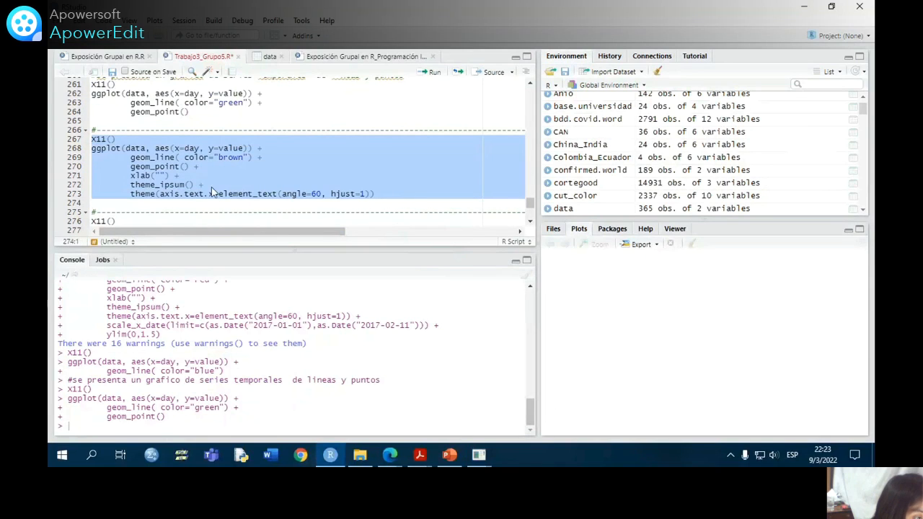
{"action": "left_click", "coordinate": [160, 176]}
{"action": "type", "text": "day"}
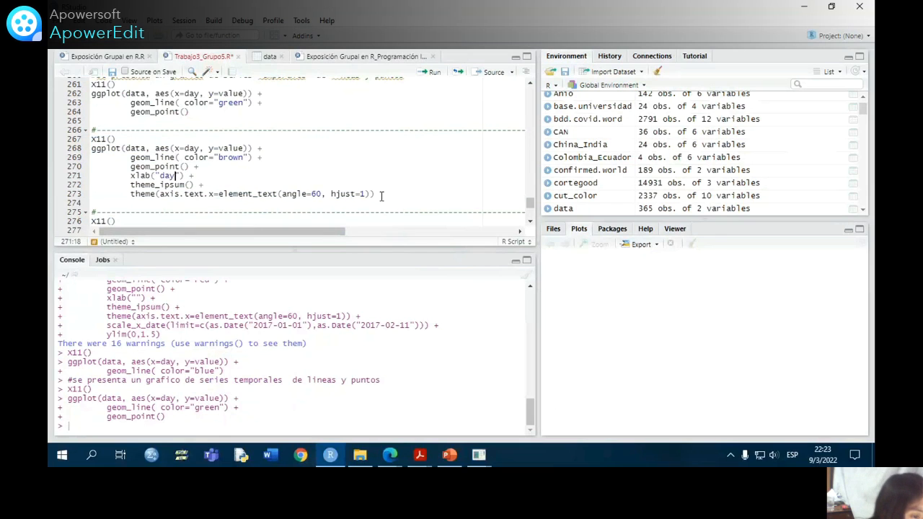
- Run the brown line block with theme_ipsum and the 60-degree axis text, and close its graph window after viewing
{"action": "left_click_drag", "start_coordinate": [374, 194], "coordinate": [91, 130]}
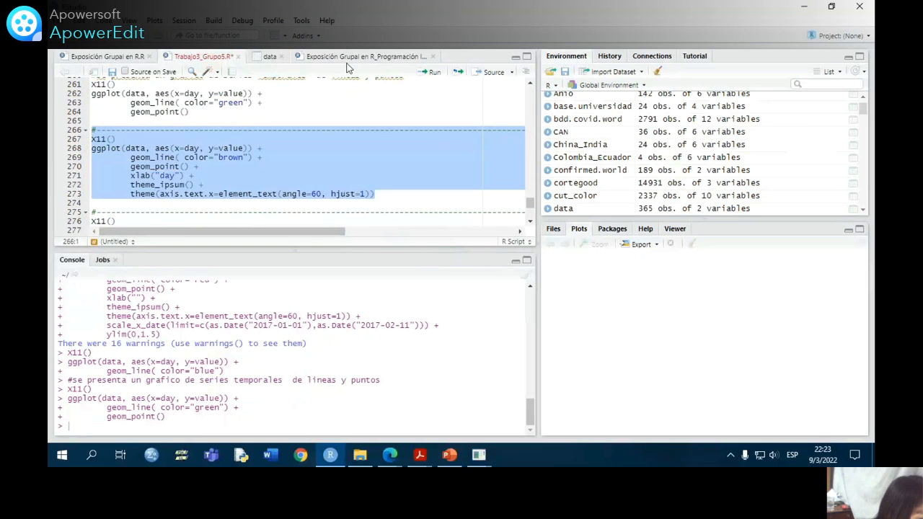
{"action": "left_click", "coordinate": [433, 75]}
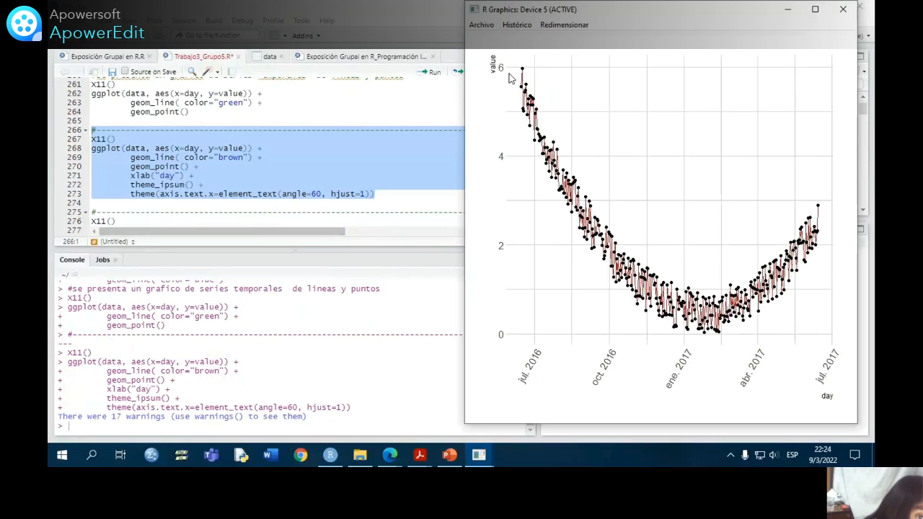
{"action": "left_click", "coordinate": [840, 15]}
- Run the yellow line block that limits the dates with scale_x_date from 2017-01-01 to 2017-02-11
{"action": "left_click", "coordinate": [270, 203]}
{"action": "scroll", "coordinate": [271, 206], "scroll_direction": "down", "scroll_amount": 4}
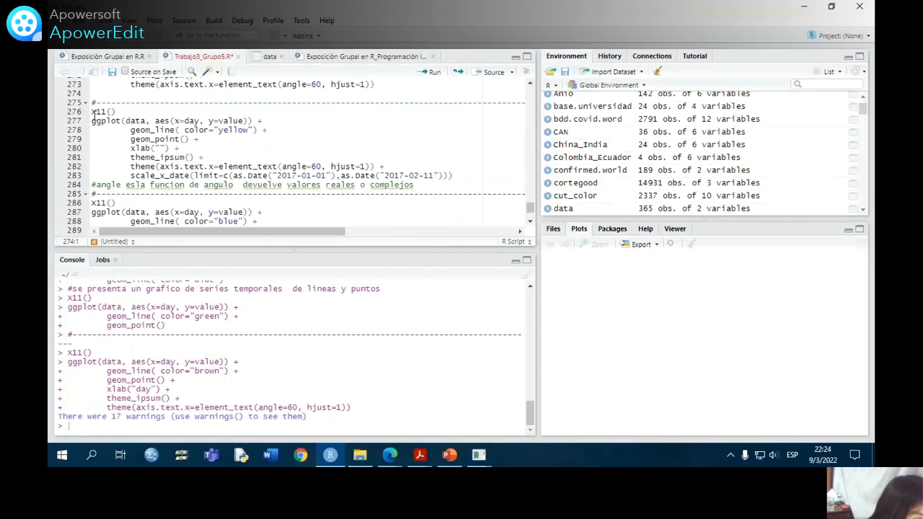
{"action": "left_click_drag", "start_coordinate": [92, 112], "coordinate": [414, 185]}
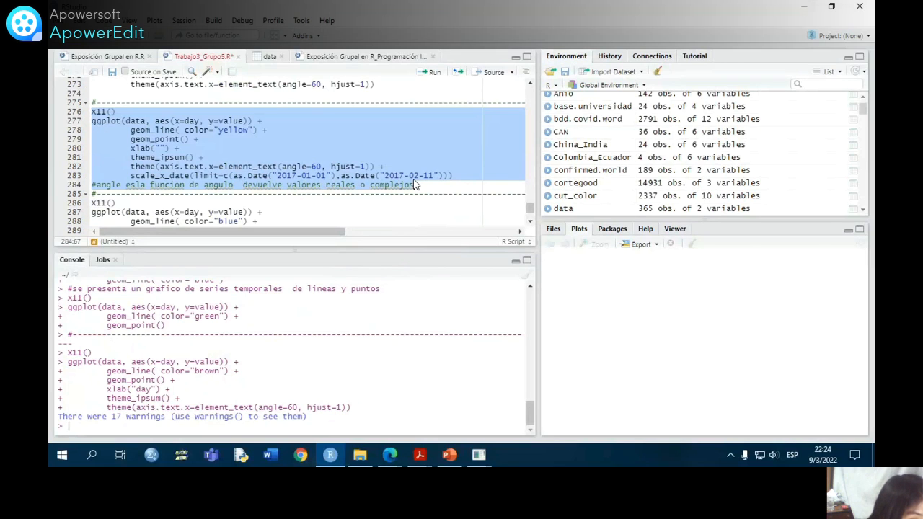
{"action": "left_click", "coordinate": [432, 72]}
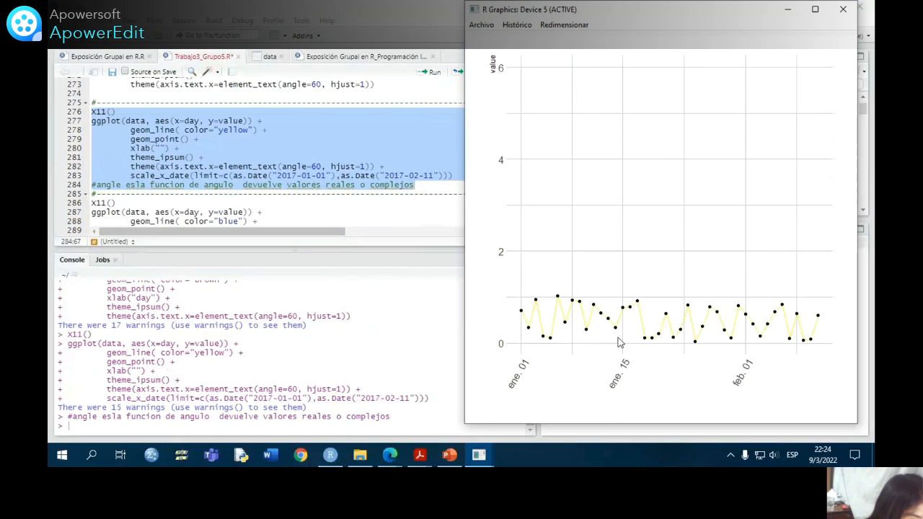
- Run the final blue line block with scale_x_date and ylim(0,1.5), view its graph full screen, and restore the window
{"action": "left_click", "coordinate": [299, 191]}
{"action": "scroll", "coordinate": [209, 202], "scroll_direction": "down", "scroll_amount": 3}
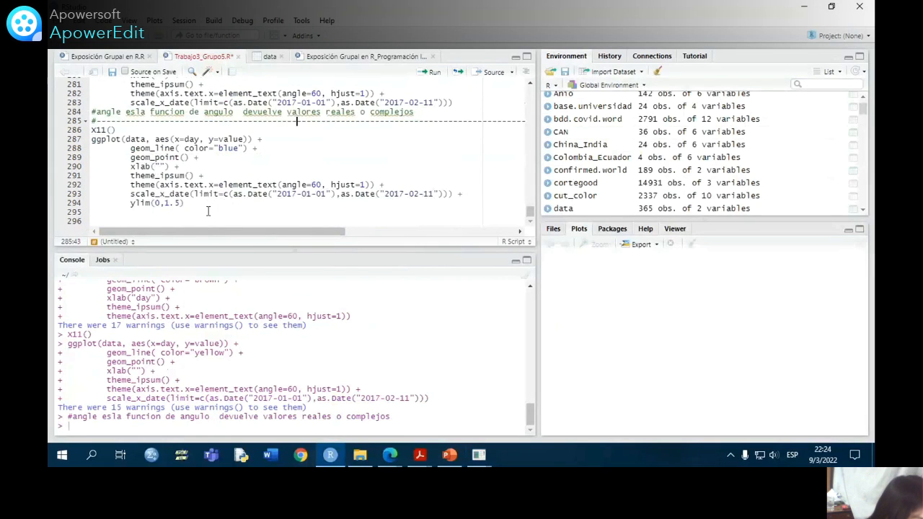
{"action": "left_click_drag", "start_coordinate": [208, 211], "coordinate": [94, 135]}
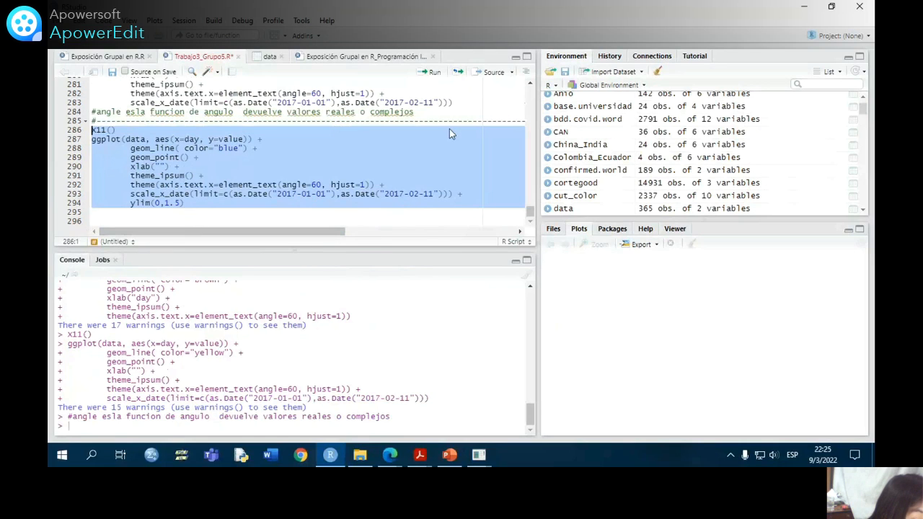
{"action": "left_click", "coordinate": [435, 72]}
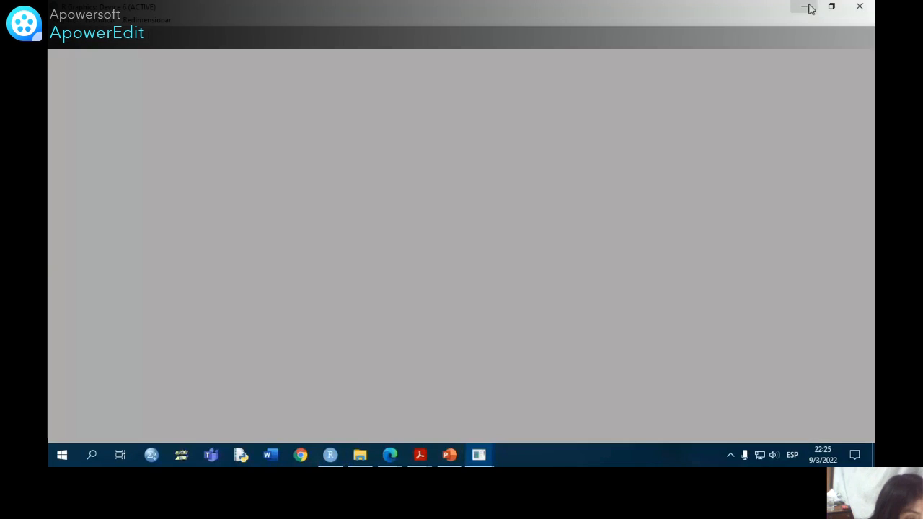
{"action": "left_click", "coordinate": [815, 9]}
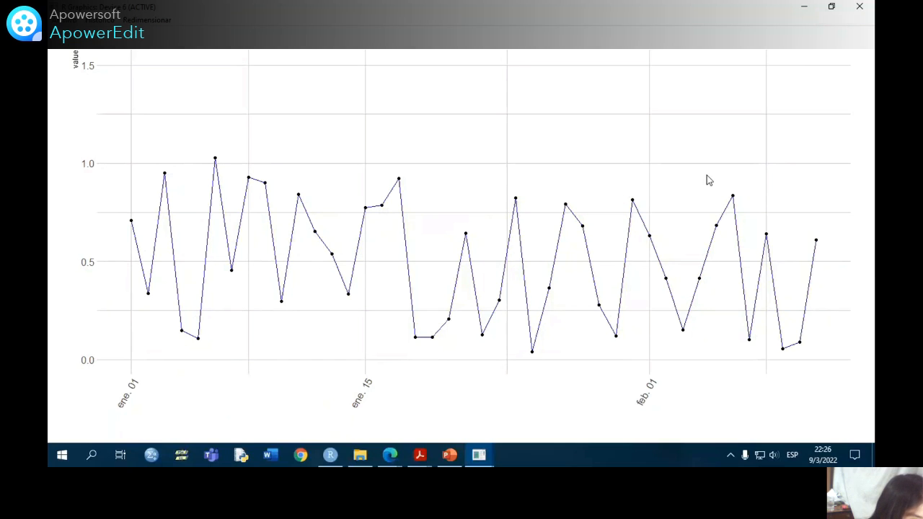
{"action": "left_click", "coordinate": [831, 9]}
- Go back through Trabajo3_Grupo5.R from the last time series block to the base plot code with symbols and letters
{"action": "left_click", "coordinate": [351, 208]}
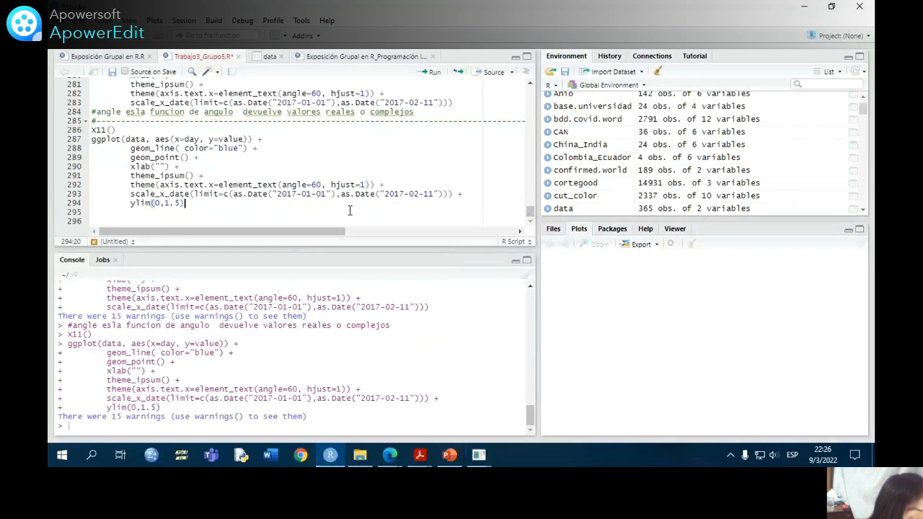
{"action": "scroll", "coordinate": [337, 192], "scroll_direction": "up", "scroll_amount": 15}
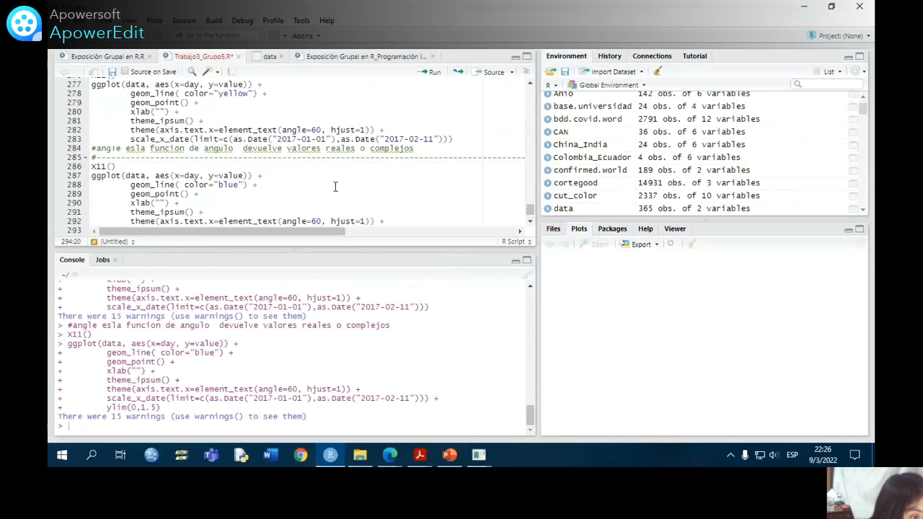
{"action": "scroll", "coordinate": [335, 178], "scroll_direction": "up", "scroll_amount": 6}
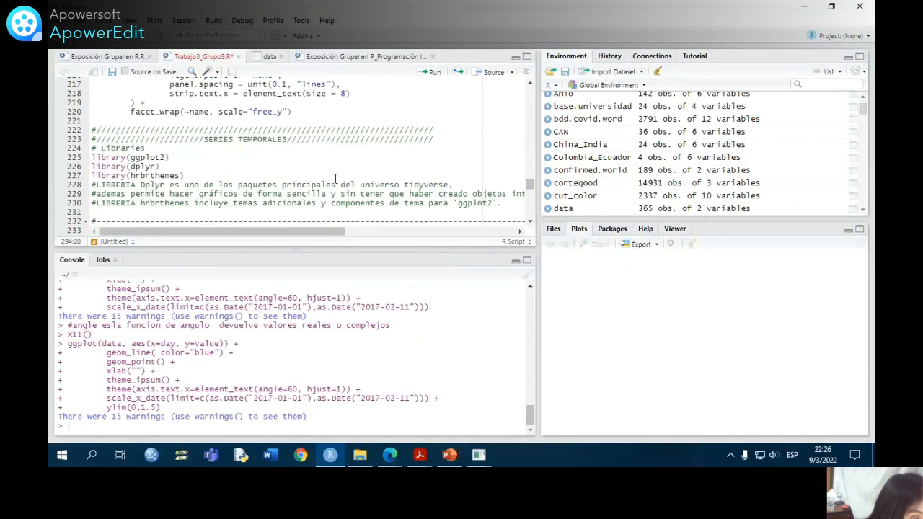
{"action": "scroll", "coordinate": [331, 184], "scroll_direction": "up", "scroll_amount": 18}
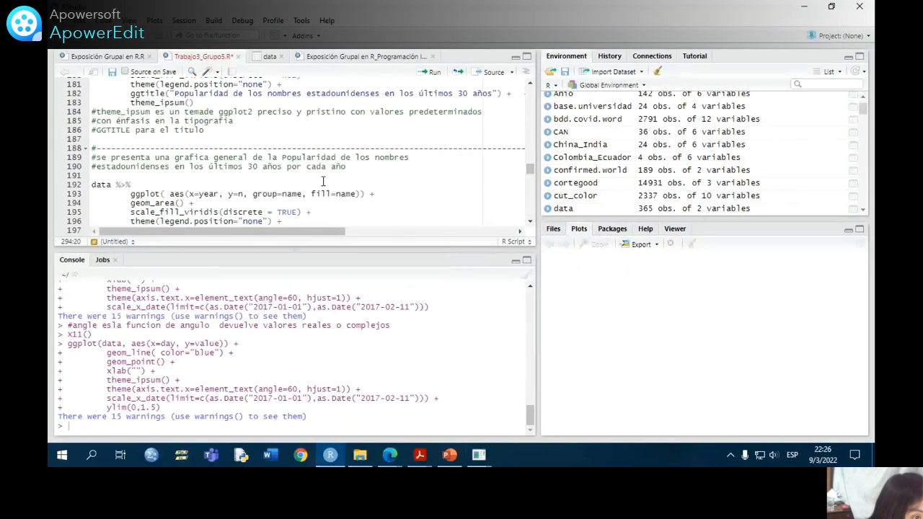
{"action": "scroll", "coordinate": [323, 181], "scroll_direction": "up", "scroll_amount": 6}
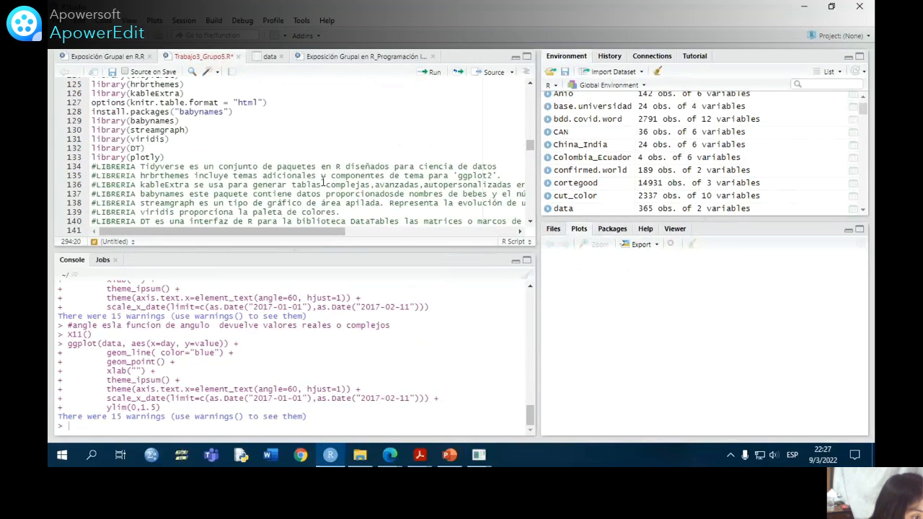
{"action": "scroll", "coordinate": [323, 180], "scroll_direction": "up", "scroll_amount": 4}
{"action": "scroll", "coordinate": [315, 175], "scroll_direction": "up", "scroll_amount": 20}
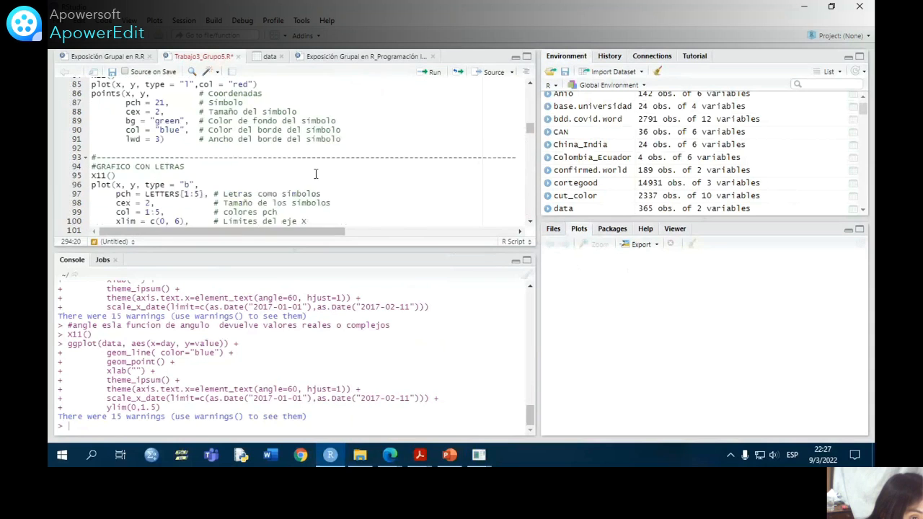